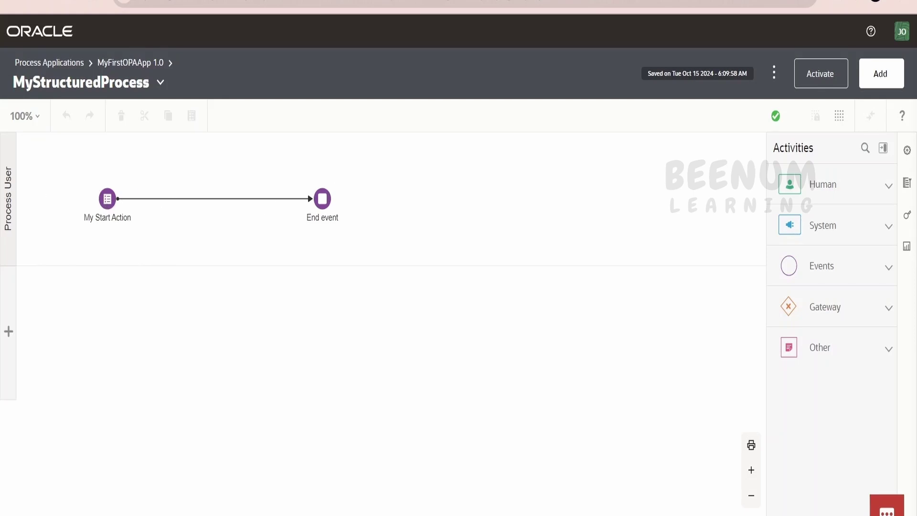
# Look at the members and permission assigned to the Process User role of MyFirstOPAApp, then return to the application overview
pyautogui.click(132, 67)
pyautogui.click(525, 168)
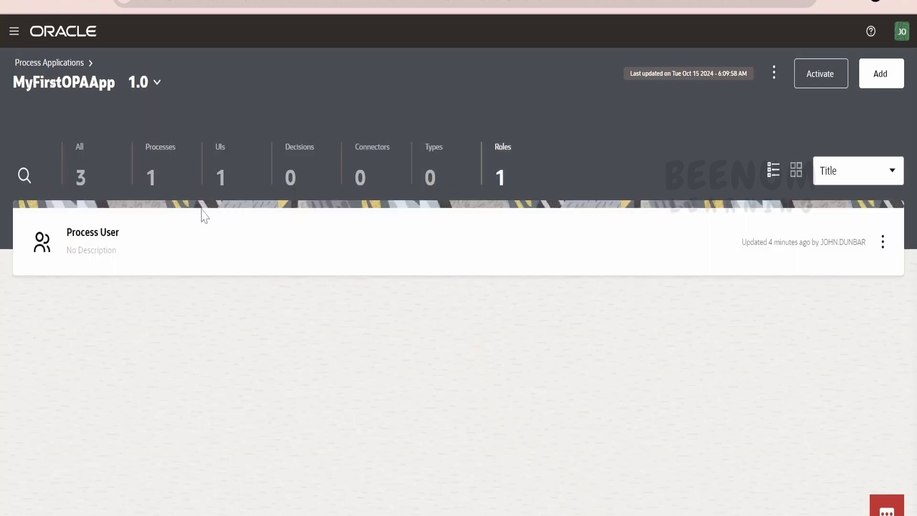
pyautogui.click(121, 255)
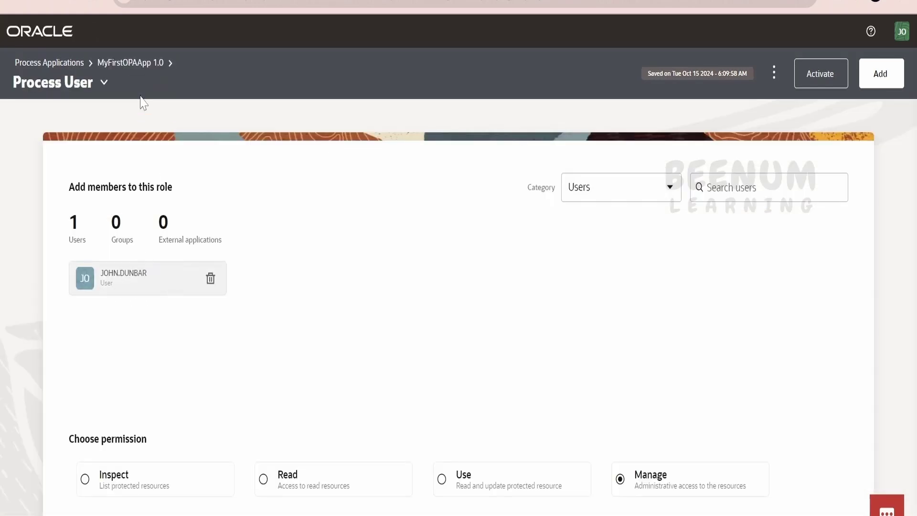
pyautogui.click(135, 71)
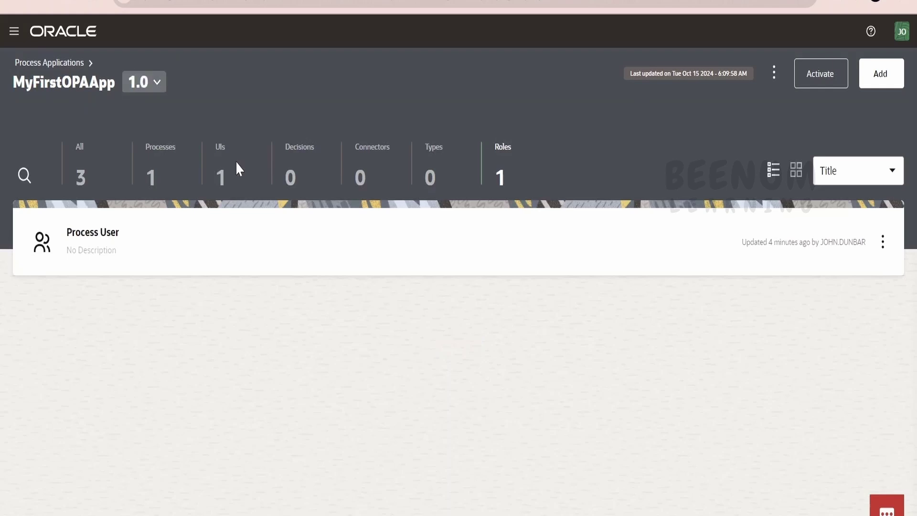
# Open MyStructuredProcess and add a human Approve task in a new swimlane below the Process User lane
pyautogui.click(191, 175)
pyautogui.click(190, 241)
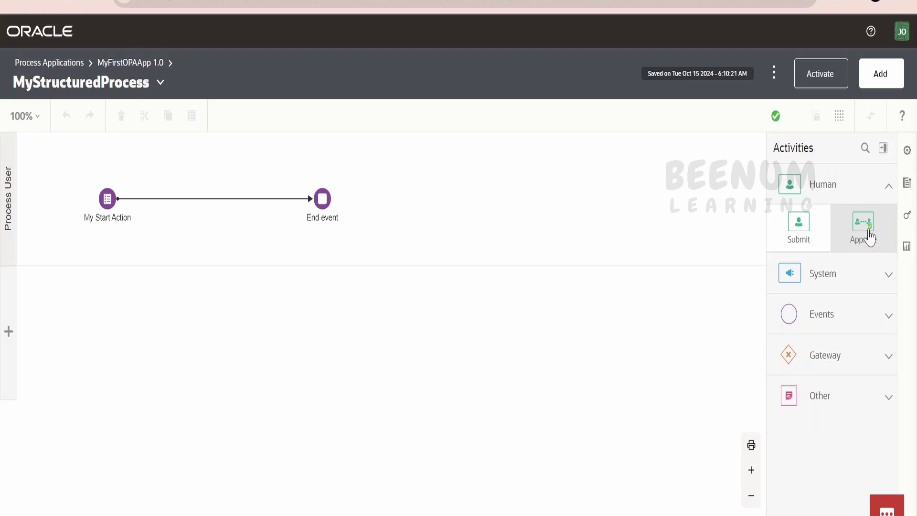
pyautogui.moveTo(866, 238); pyautogui.dragTo(282, 354)
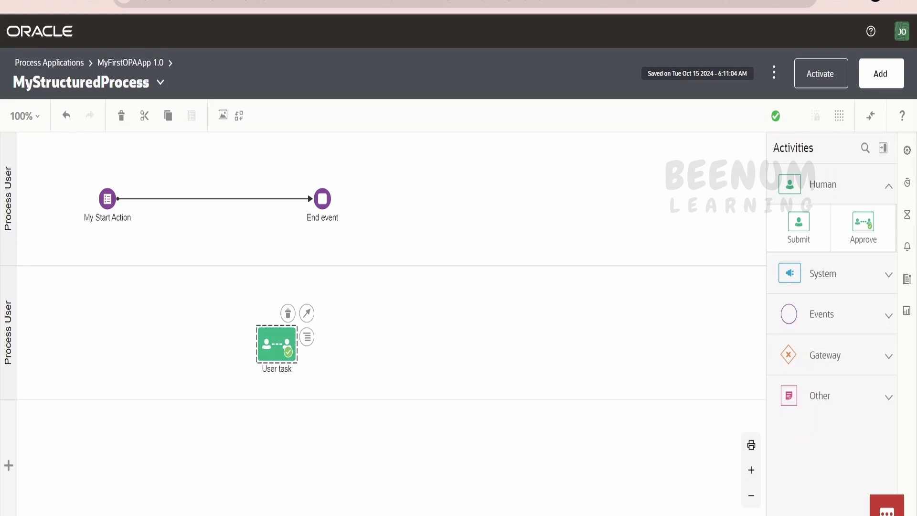
# Check which roles can be assigned to the new second swimlane, keeping Process User
pyautogui.click(8, 332)
pyautogui.click(26, 278)
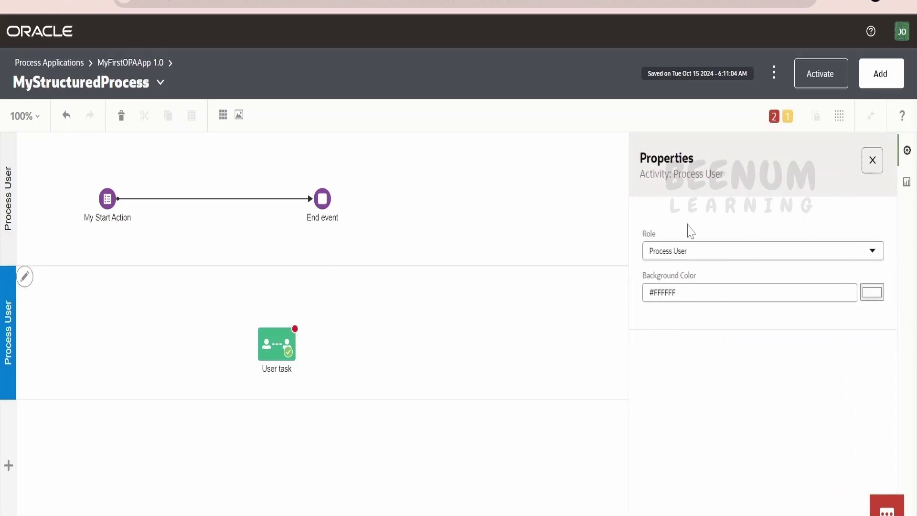
pyautogui.click(690, 250)
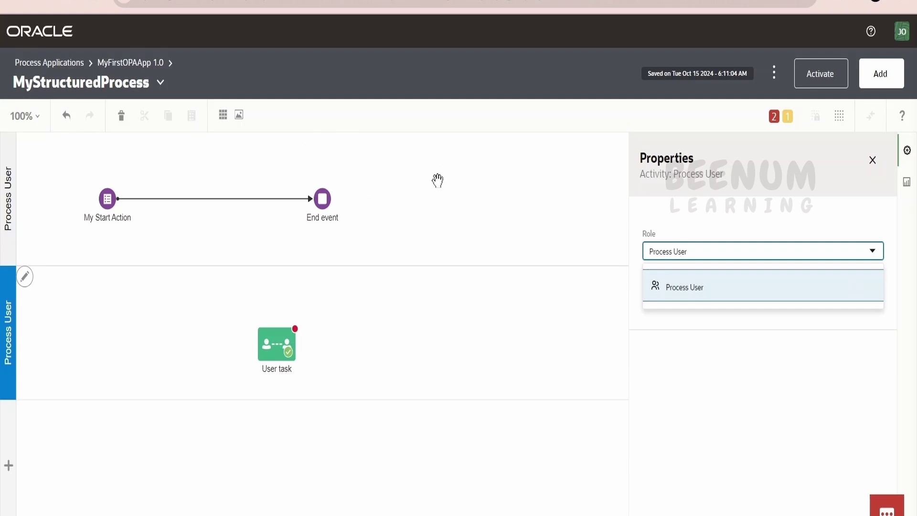
pyautogui.click(721, 285)
pyautogui.click(874, 162)
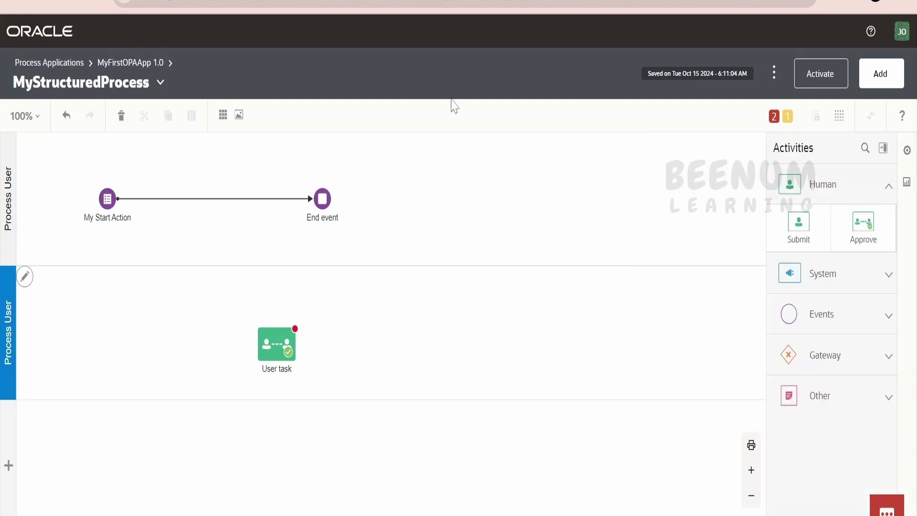
# Create a new role titled Manager with Application scope in MyFirstOPAApp
pyautogui.click(137, 73)
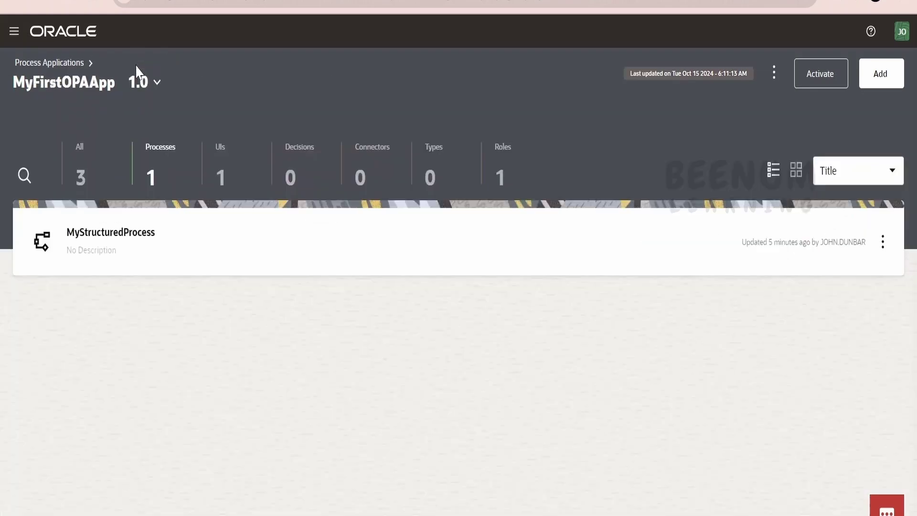
pyautogui.click(503, 163)
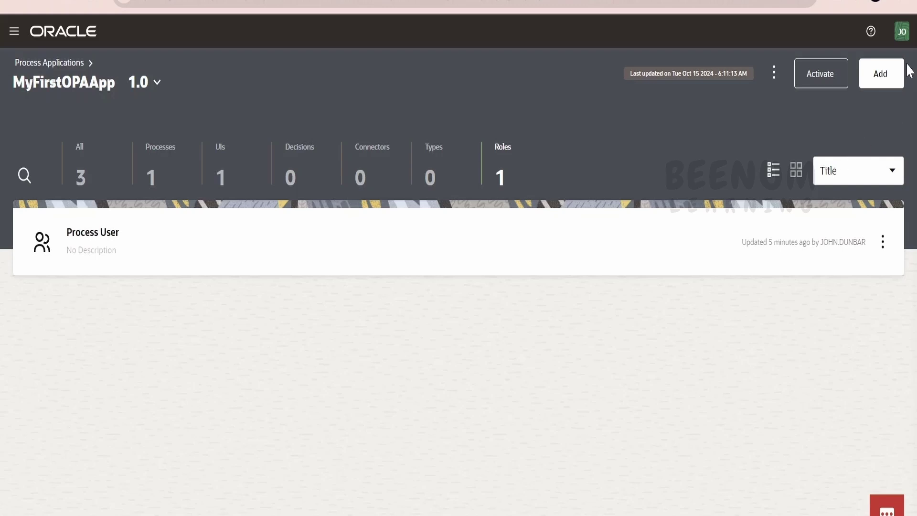
pyautogui.click(891, 75)
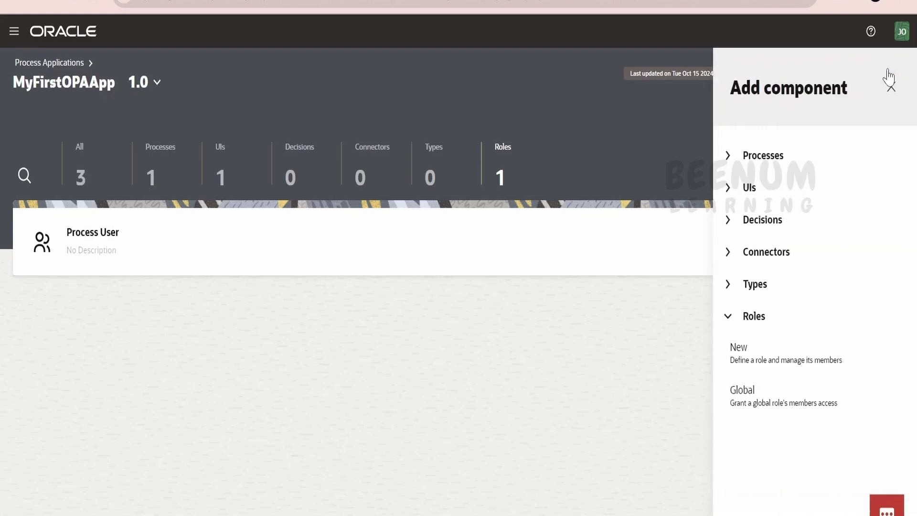
pyautogui.click(765, 360)
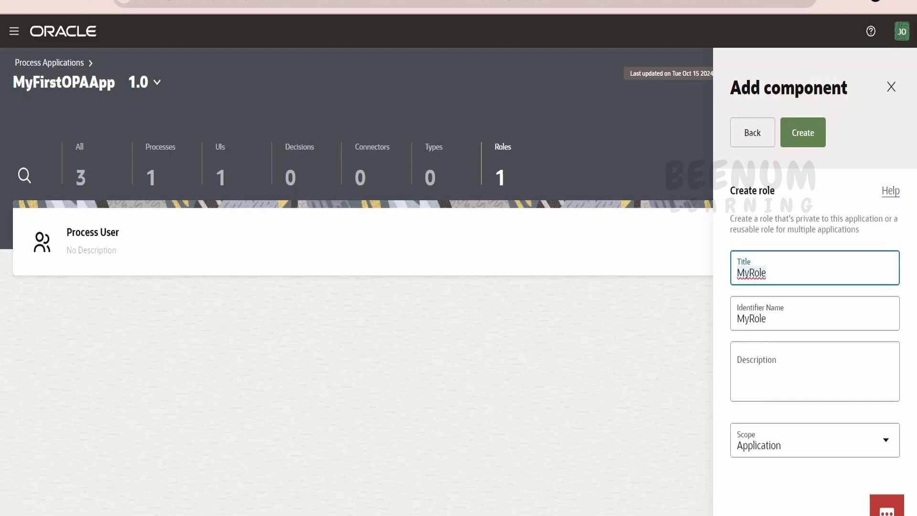
pyautogui.write('MNger')
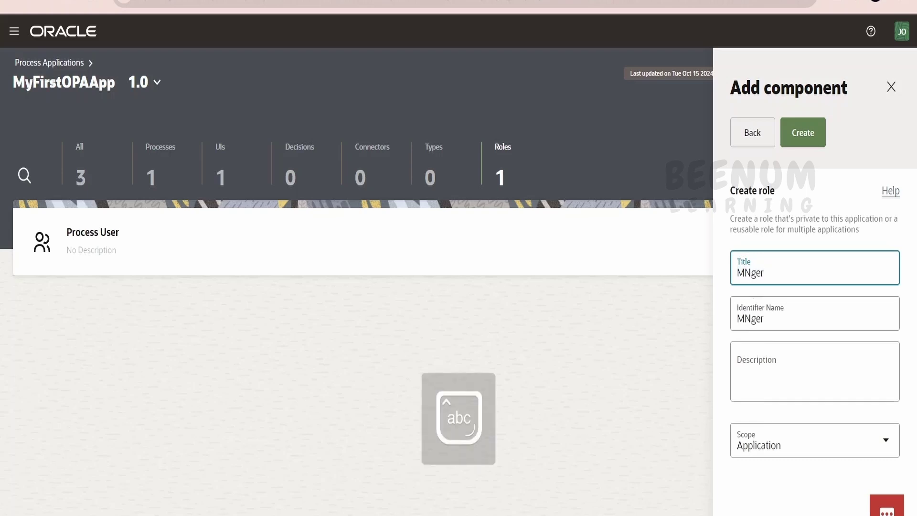
pyautogui.click(751, 273)
pyautogui.press('BackSpace')
pyautogui.write('ana')
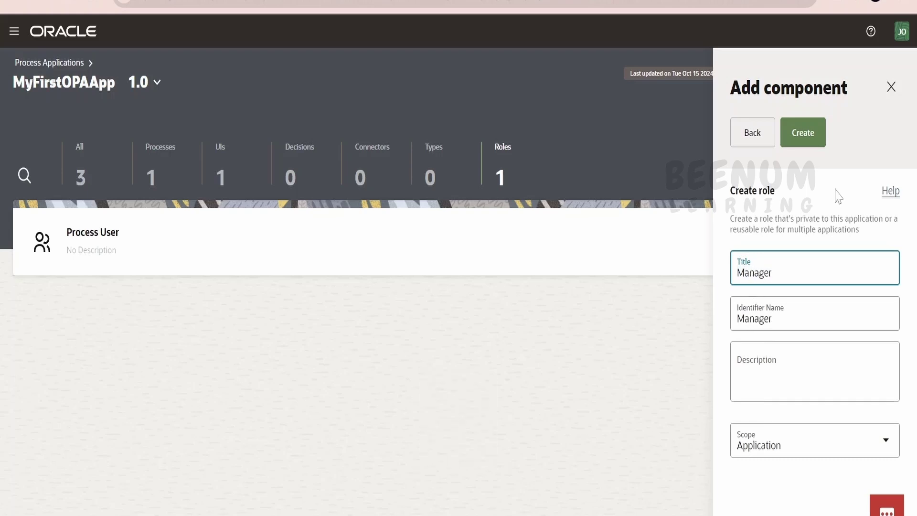
pyautogui.click(810, 137)
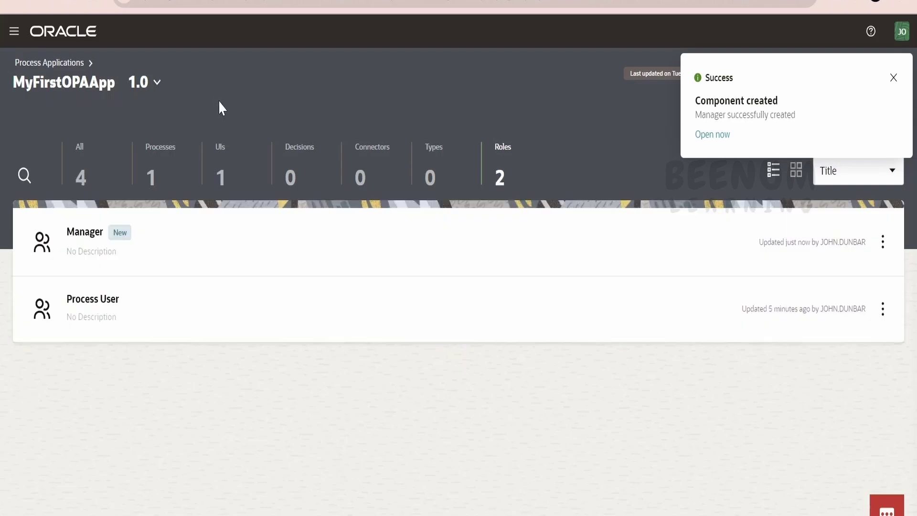
# Reopen MyStructuredProcess and assign the Manager role to the second swimlane
pyautogui.click(170, 165)
pyautogui.click(172, 247)
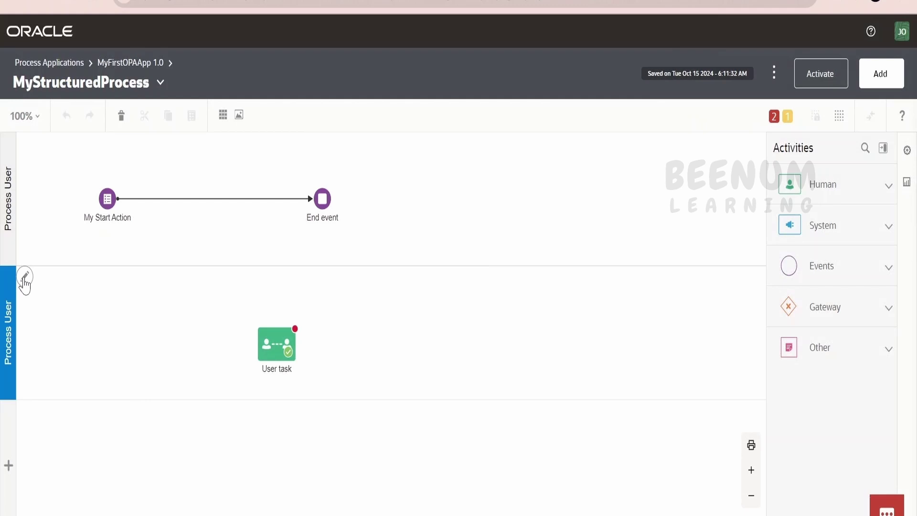
pyautogui.click(25, 277)
pyautogui.click(717, 251)
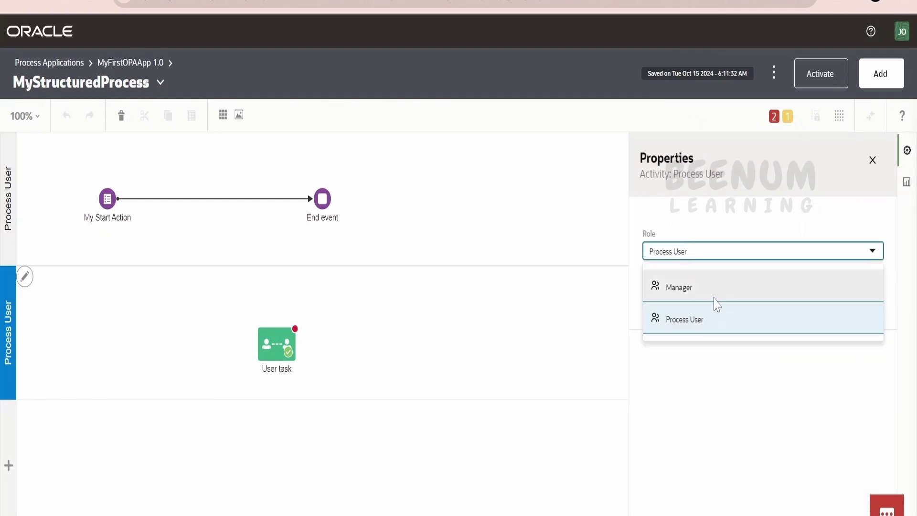
pyautogui.click(679, 287)
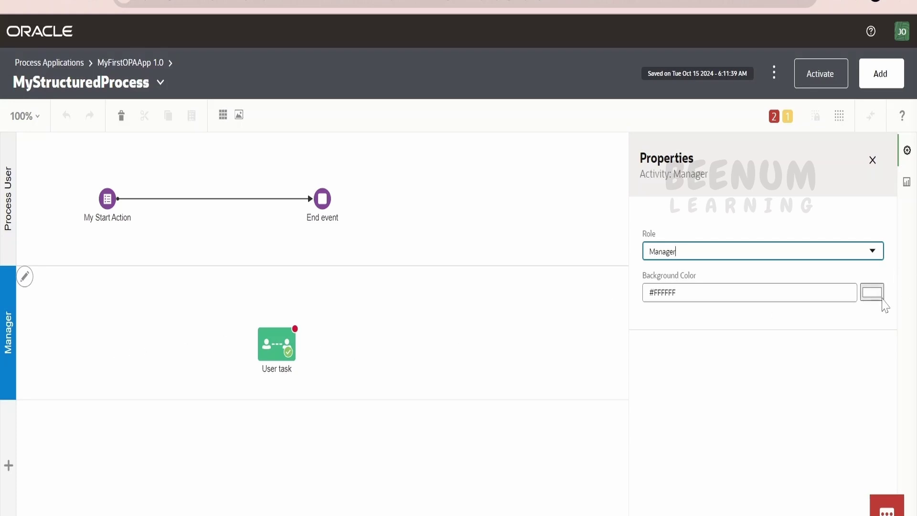
pyautogui.click(676, 293)
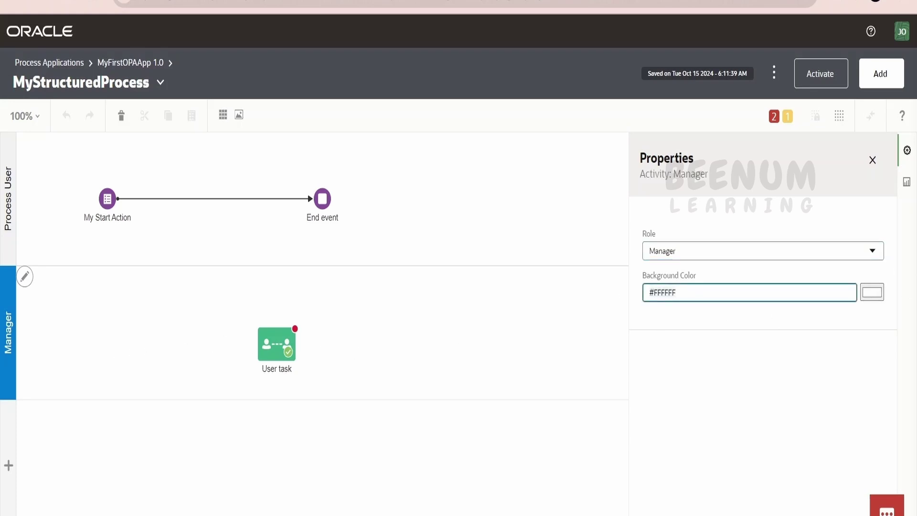
pyautogui.click(873, 161)
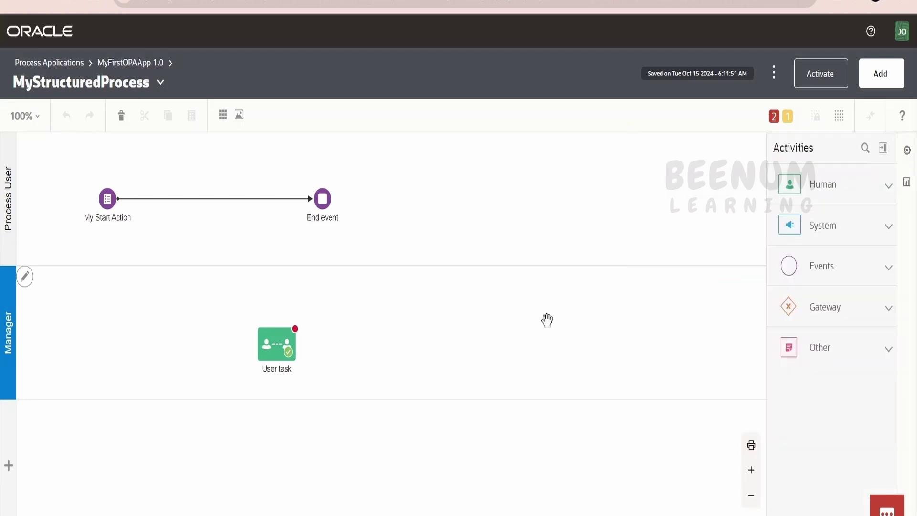
pyautogui.click(522, 342)
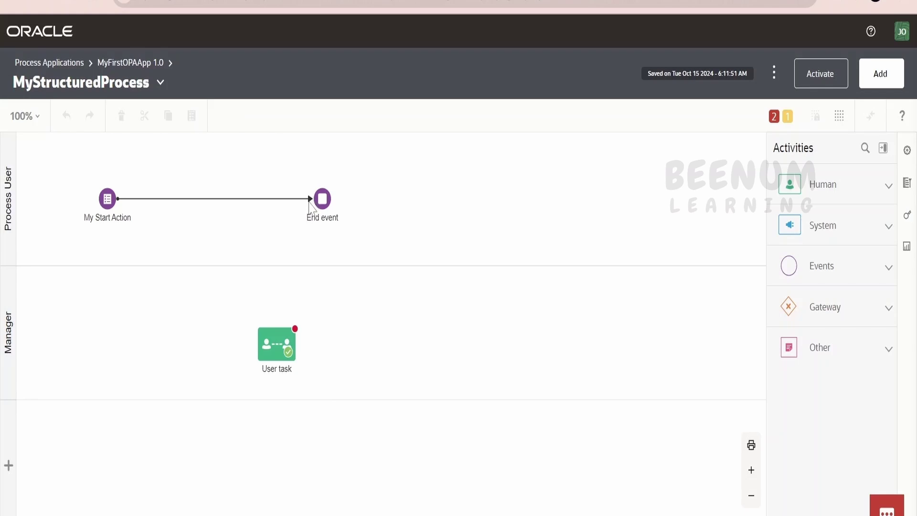
# Redirect the start action's flow to the user task, bend it at a right angle and move the task closer to the start
pyautogui.moveTo(311, 200); pyautogui.dragTo(266, 348)
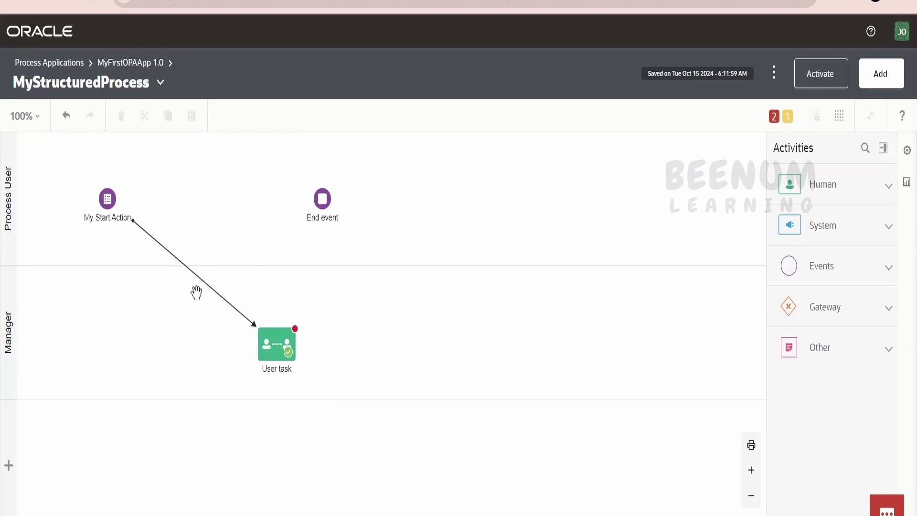
pyautogui.moveTo(212, 296); pyautogui.dragTo(103, 336)
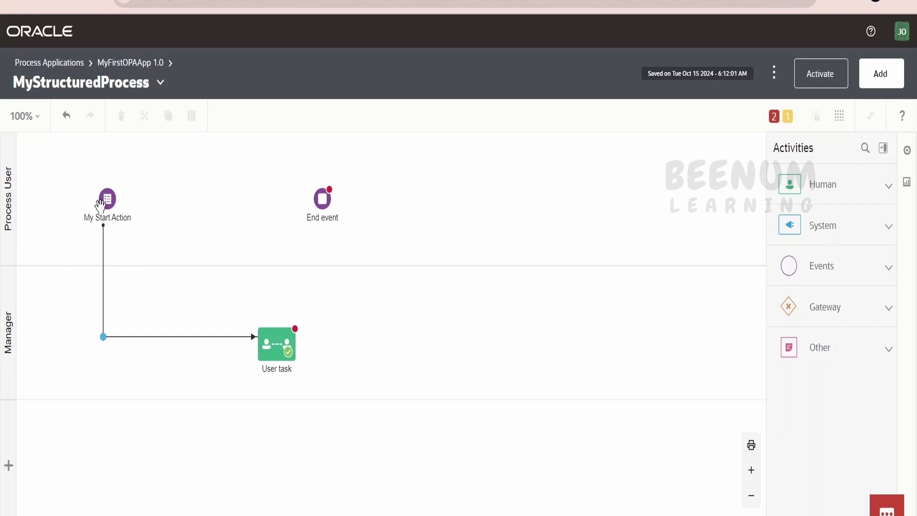
pyautogui.moveTo(275, 353); pyautogui.dragTo(214, 349)
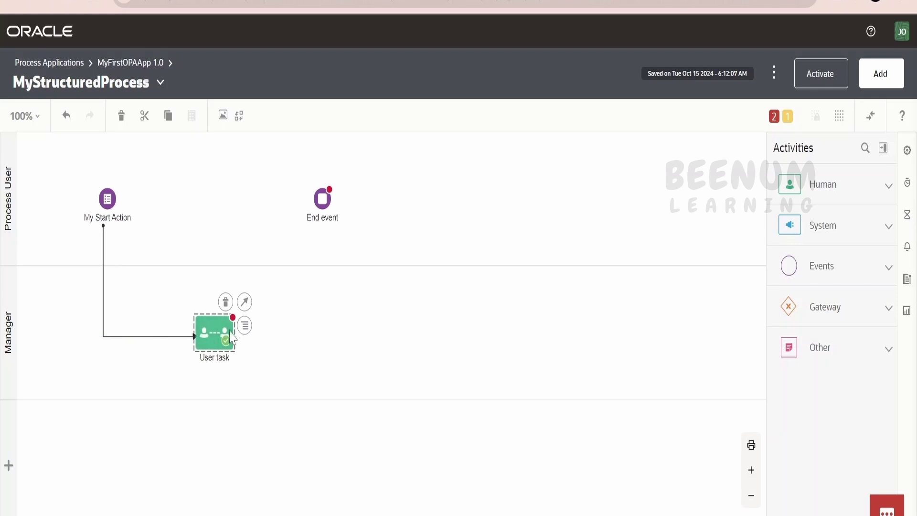
# Connect the user task to the End event with a right-angled flow and show the available Gateway activities
pyautogui.moveTo(244, 301); pyautogui.dragTo(323, 207)
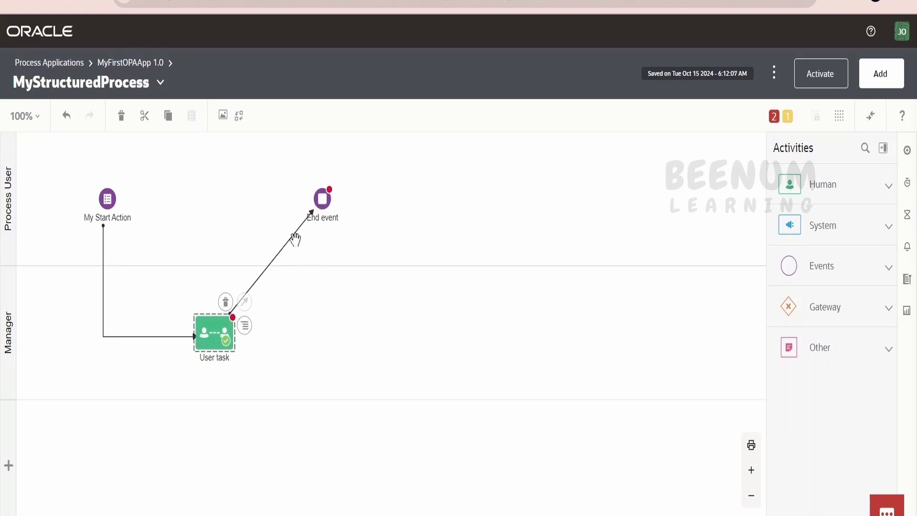
pyautogui.click(319, 304)
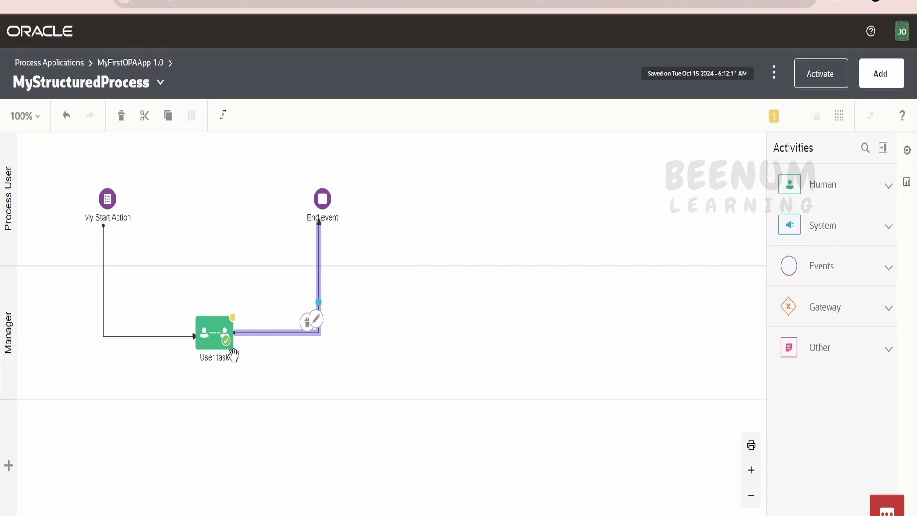
pyautogui.click(819, 306)
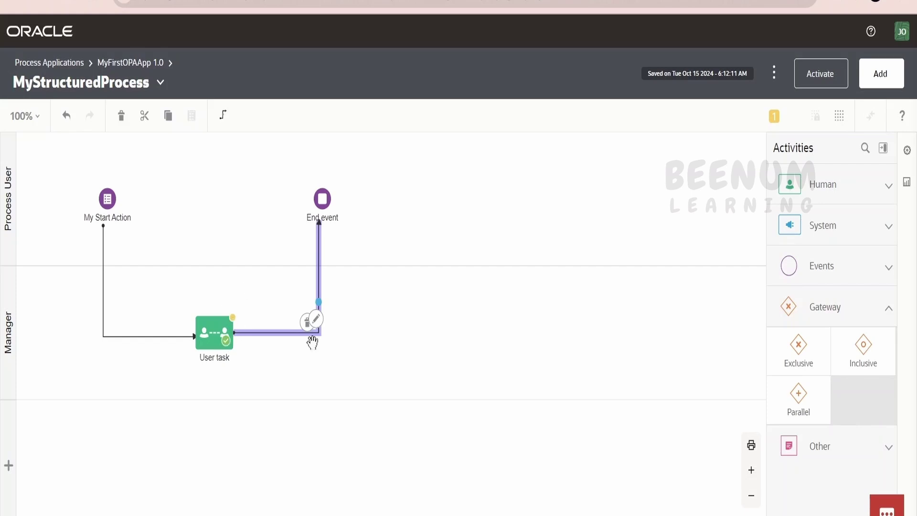
# Rename the user task in the Manager lane as "Approve or Reject"
pyautogui.click(214, 332)
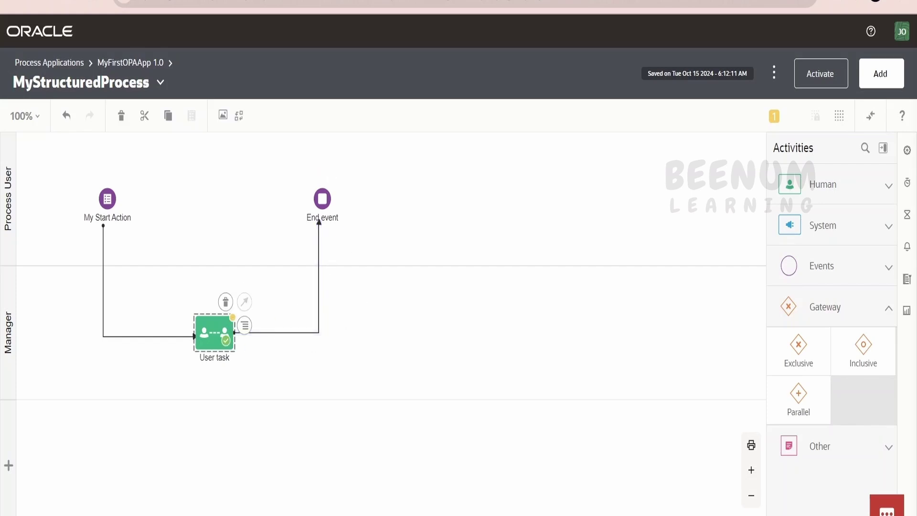
pyautogui.click(215, 358)
pyautogui.write('Approve or Reject')
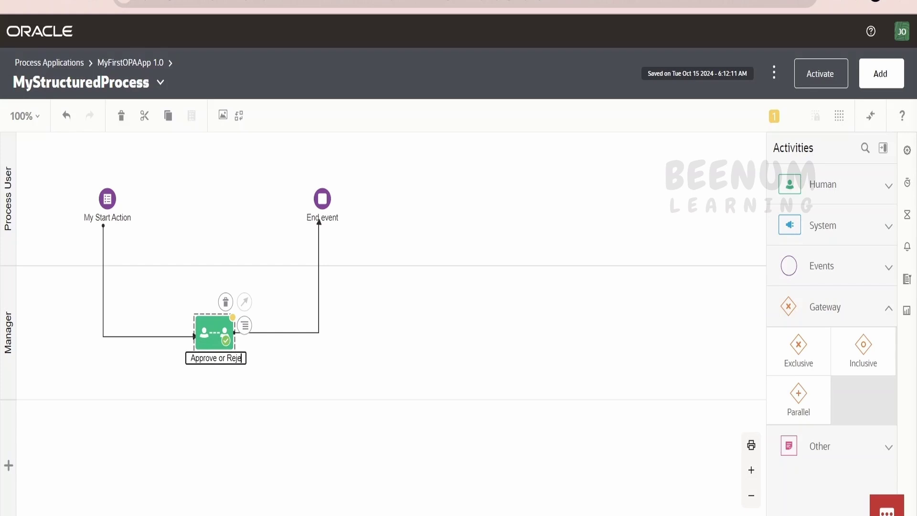
pyautogui.click(280, 356)
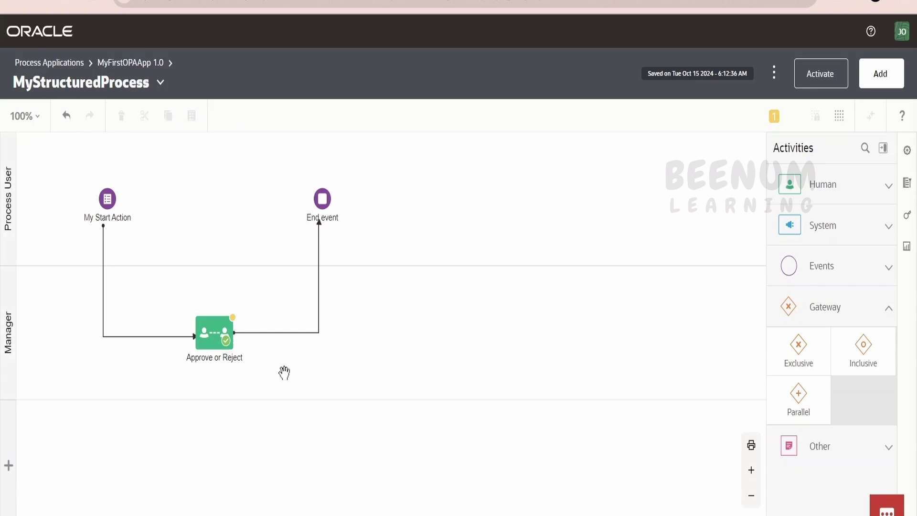
# Open the properties of the Approve or Reject task in the Manager lane
pyautogui.click(217, 342)
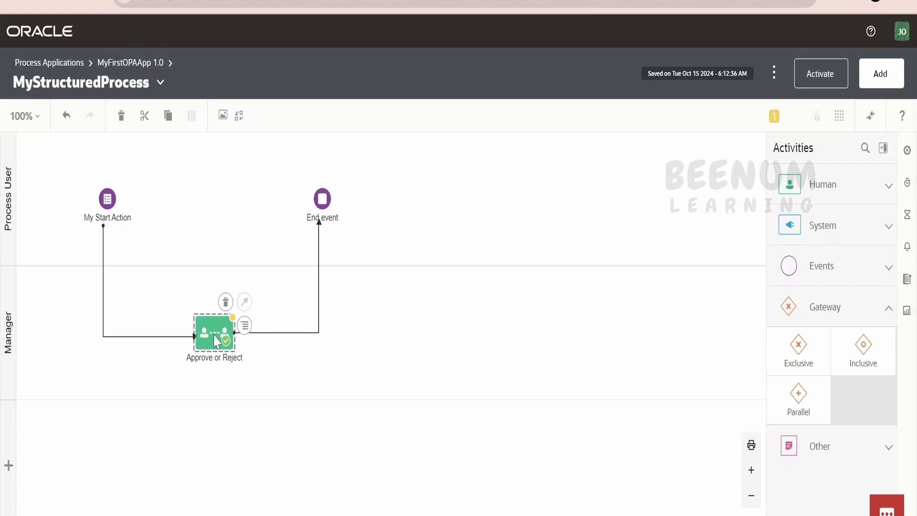
pyautogui.doubleClick(217, 342)
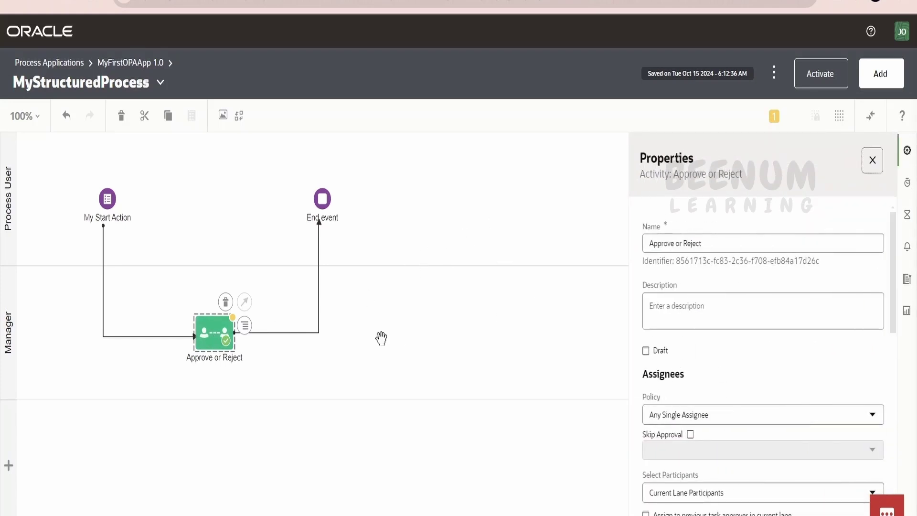
pyautogui.scroll(-5, 831, 356)
pyautogui.click(204, 351)
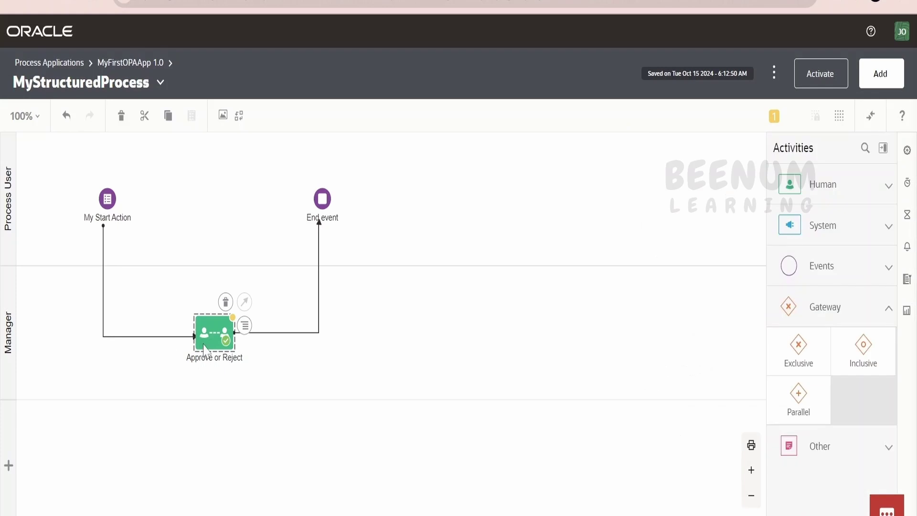
pyautogui.click(907, 150)
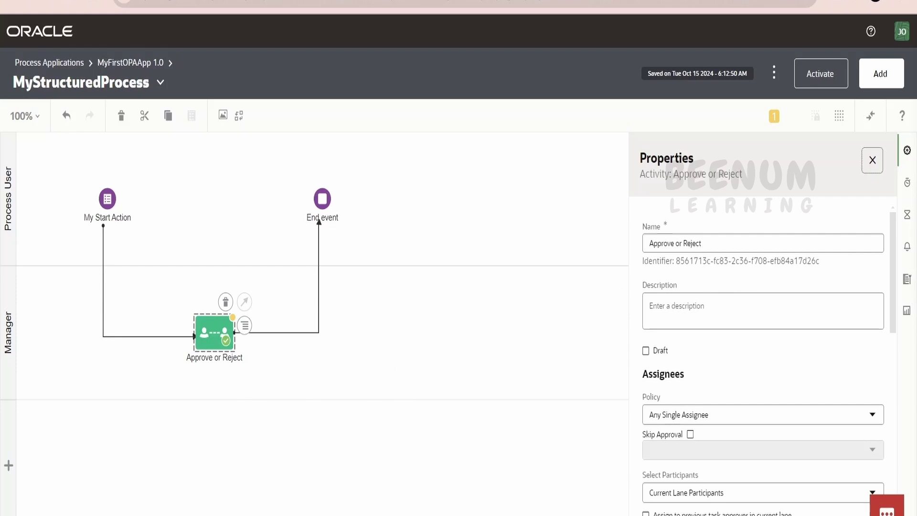
# Review the Approve or Reject task's name, description, assignee and end user display properties
pyautogui.click(726, 245)
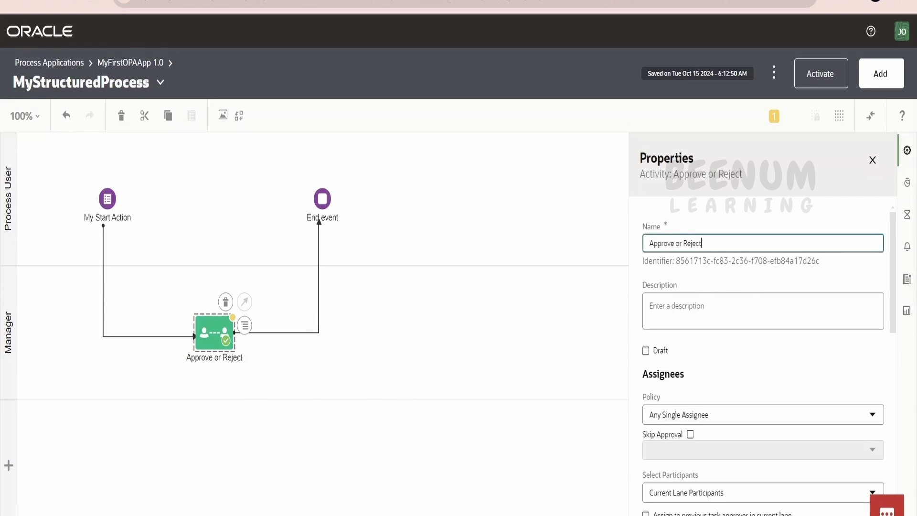
pyautogui.scroll(-2, 727, 246)
pyautogui.scroll(2, 726, 260)
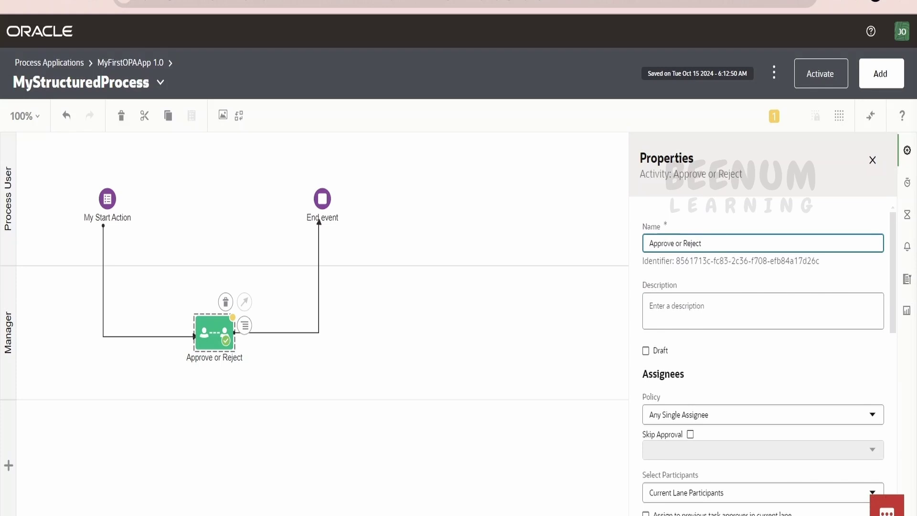
pyautogui.click(763, 311)
pyautogui.scroll(-4, 764, 358)
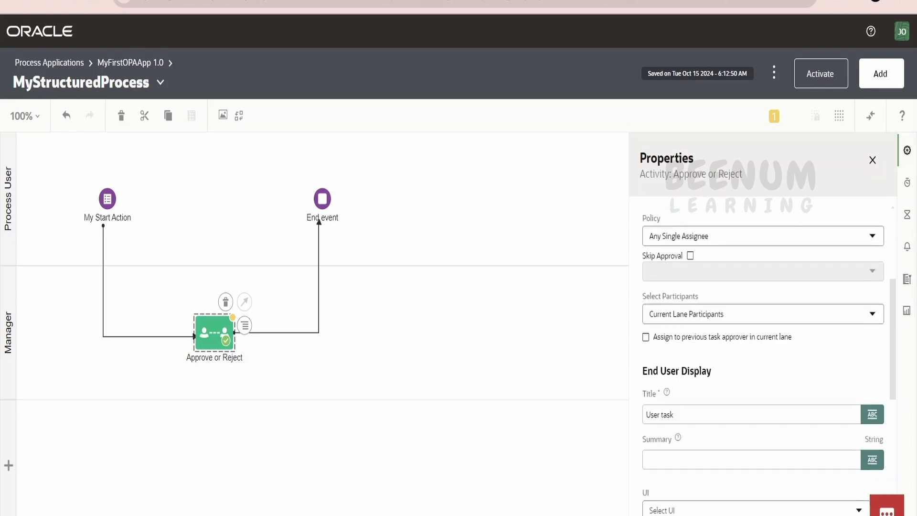
pyautogui.scroll(2, 764, 363)
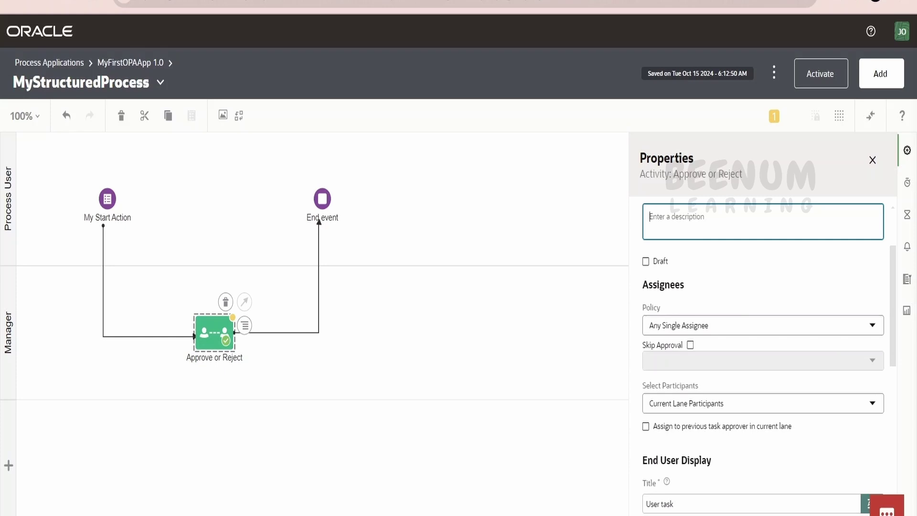
# Show the assignee policy options and read the Oracle Help Center topic on assigning human task activities, especially Management Chain in Sequence
pyautogui.click(692, 325)
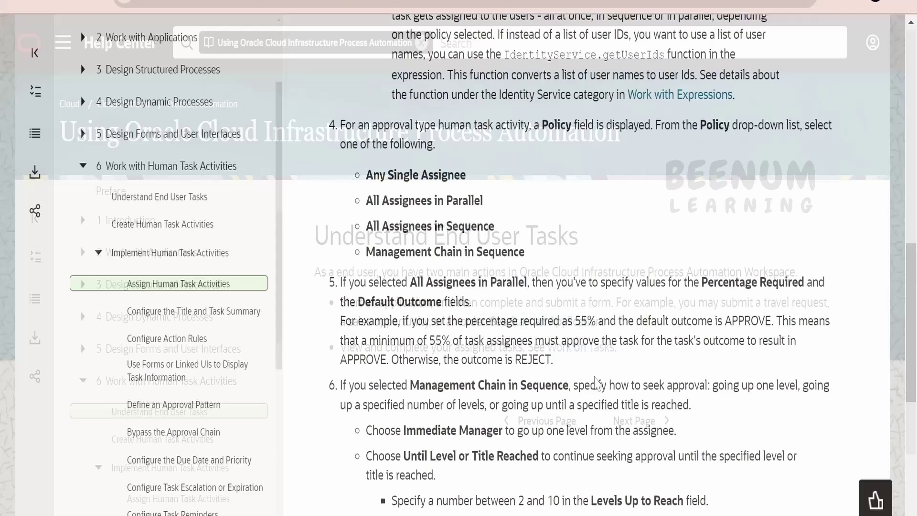
pyautogui.scroll(-2, 596, 382)
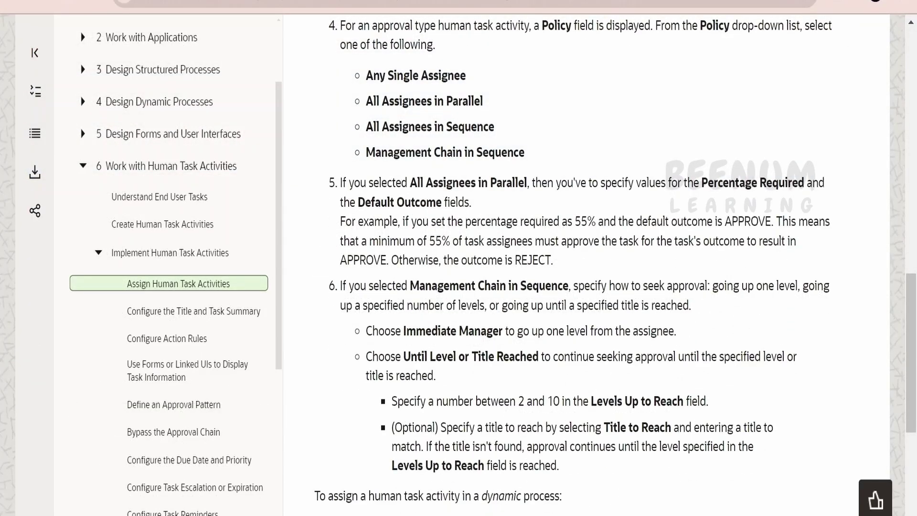
pyautogui.moveTo(578, 286); pyautogui.dragTo(639, 305)
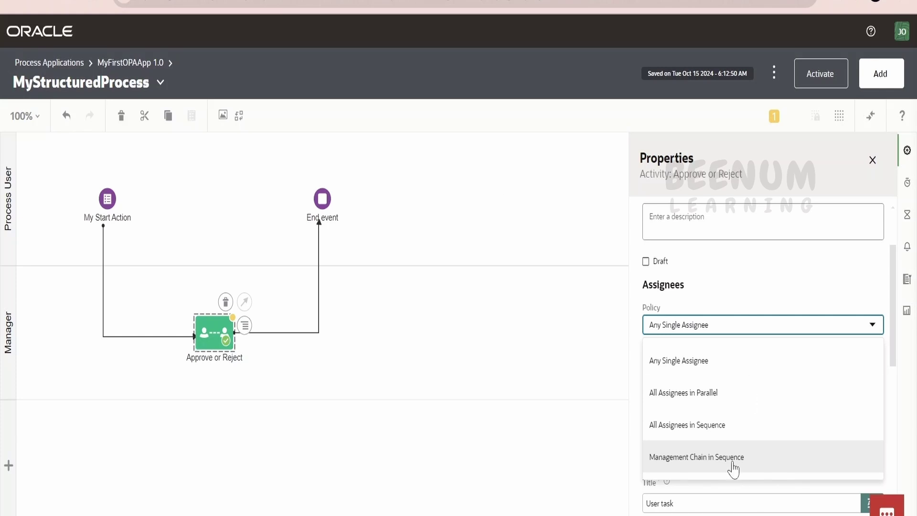
# Try the Management Chain in Sequence policy with both Seek Approval options, and set the policy back to Any Single Assignee
pyautogui.click(680, 458)
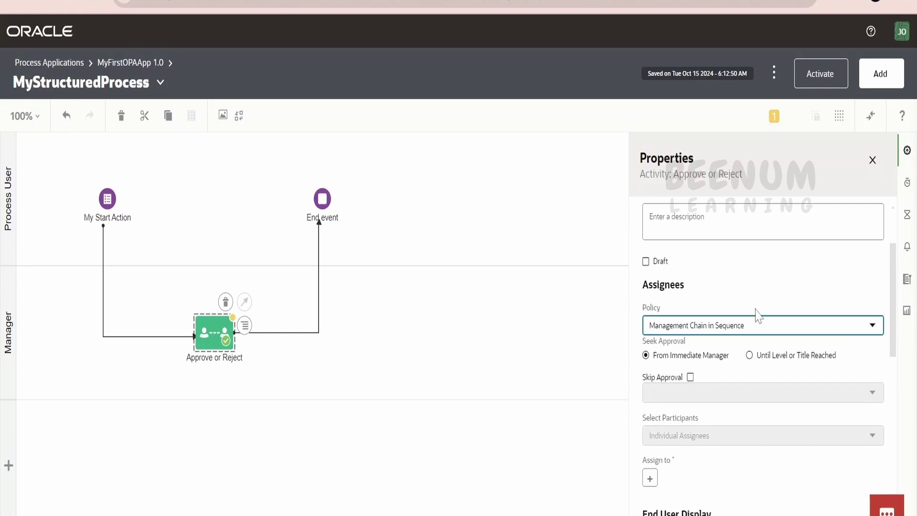
pyautogui.click(785, 357)
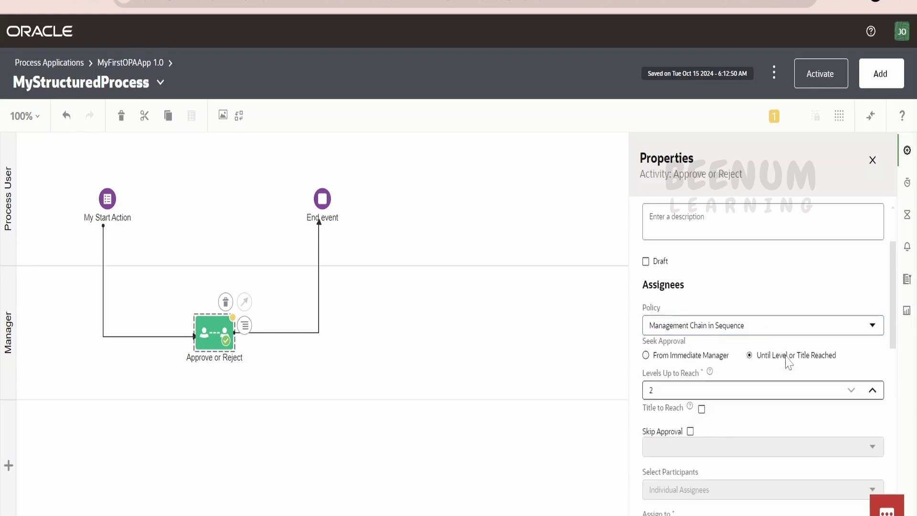
pyautogui.click(682, 356)
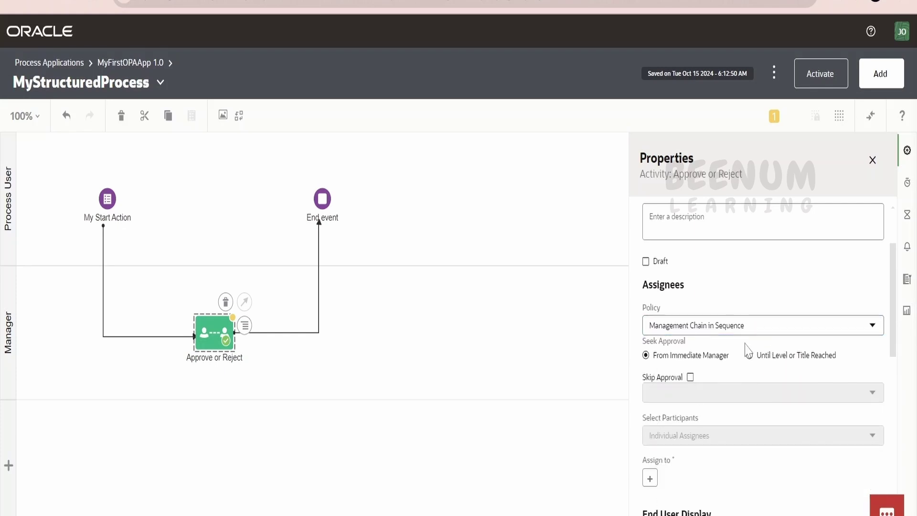
pyautogui.click(777, 356)
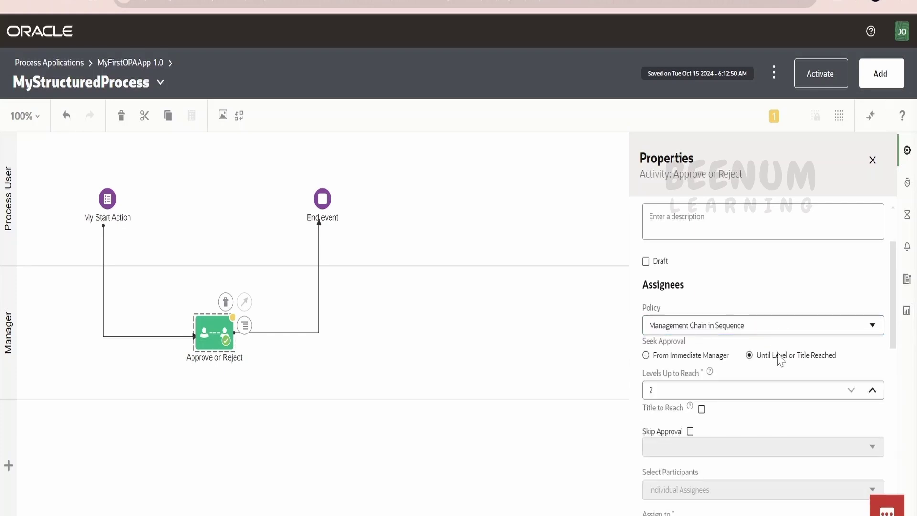
pyautogui.click(759, 325)
pyautogui.click(719, 367)
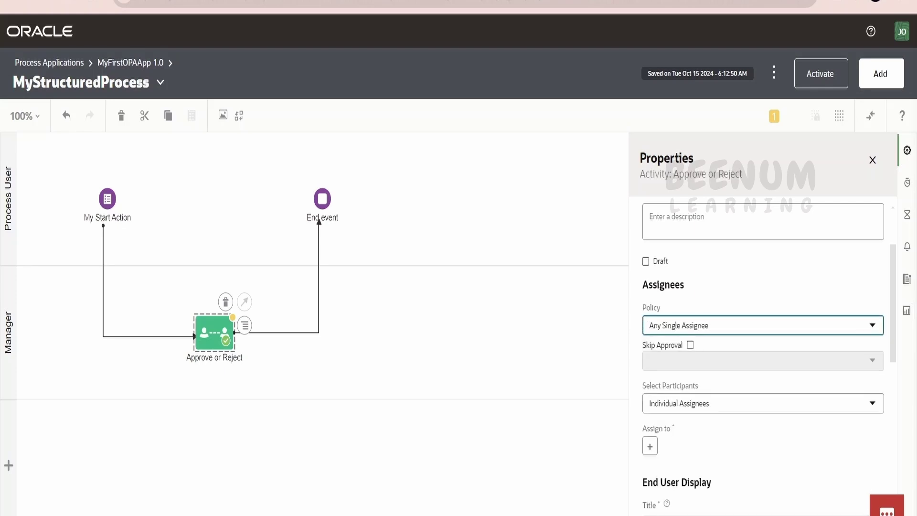
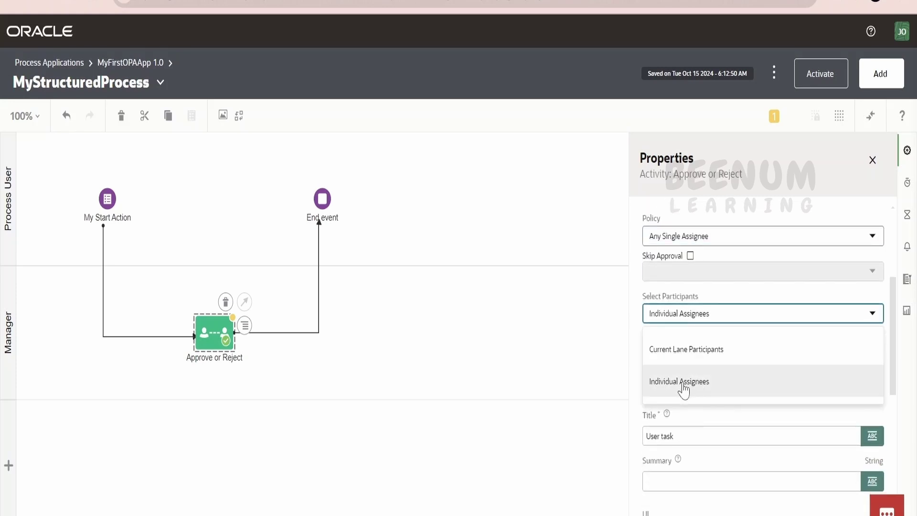
# With Individual Assignees as participants, examine the users, roles and expressions available for assigning the task
pyautogui.click(694, 416)
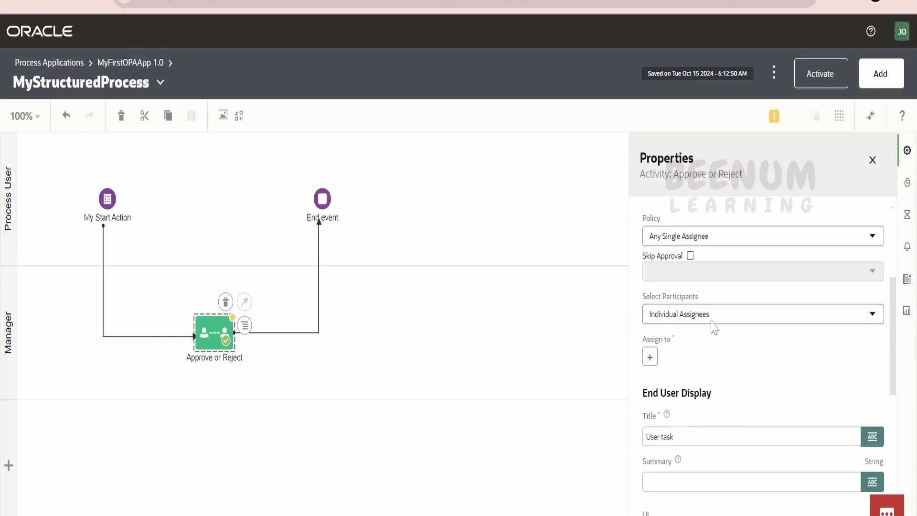
pyautogui.click(650, 360)
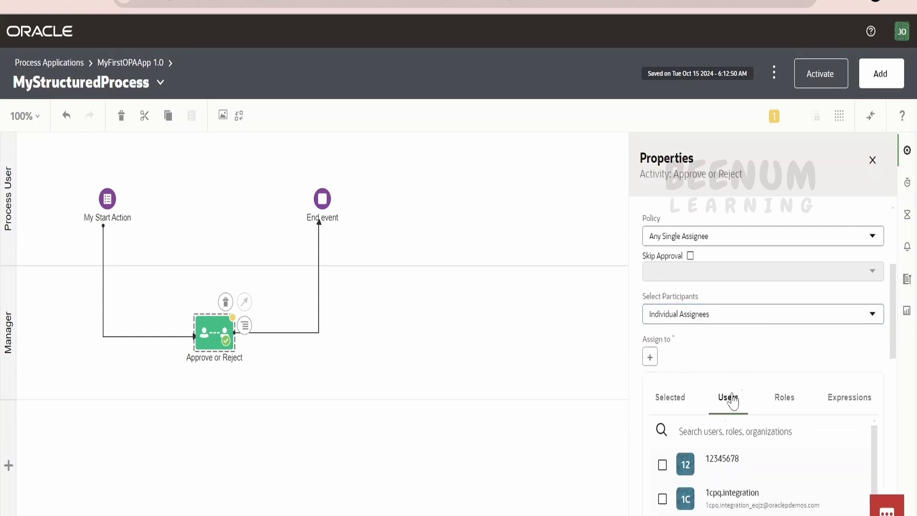
pyautogui.scroll(-1, 713, 468)
pyautogui.scroll(1, 688, 480)
pyautogui.click(781, 401)
pyautogui.scroll(-2, 719, 471)
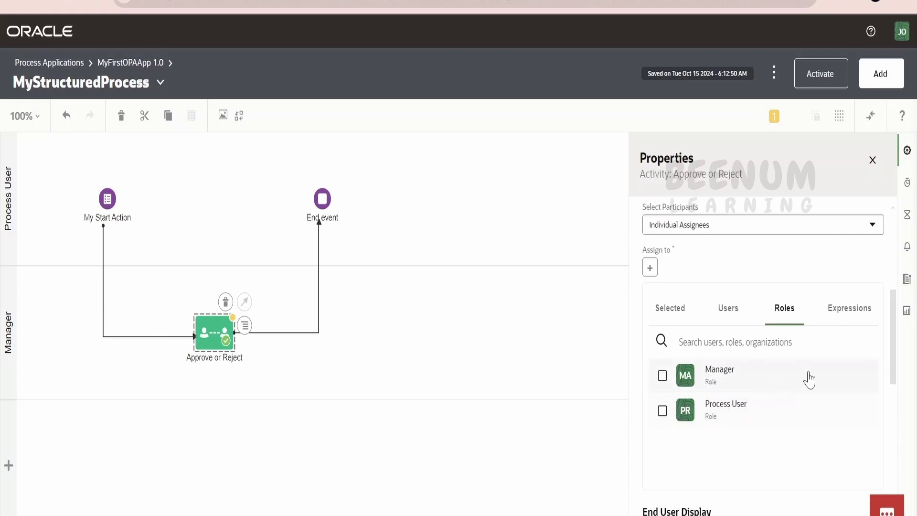
pyautogui.click(846, 324)
# Set the task's participants to Current Lane Participants
pyautogui.click(692, 224)
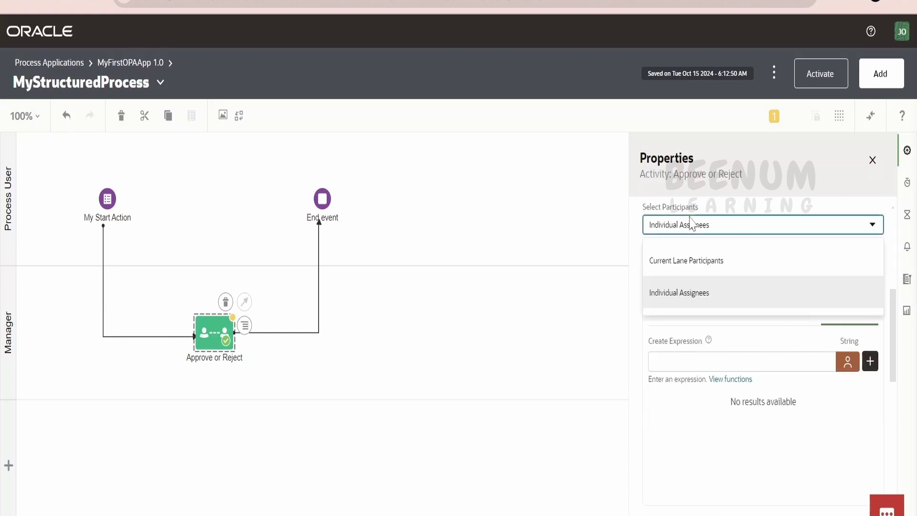
pyautogui.click(686, 260)
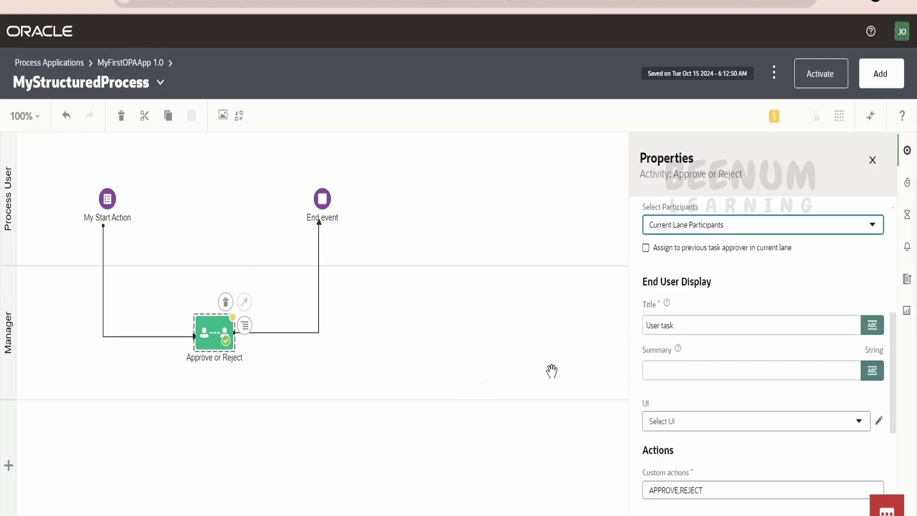
# Switch to the end-user workspace and browse from its Start Requests page to another page
pyautogui.click(663, 325)
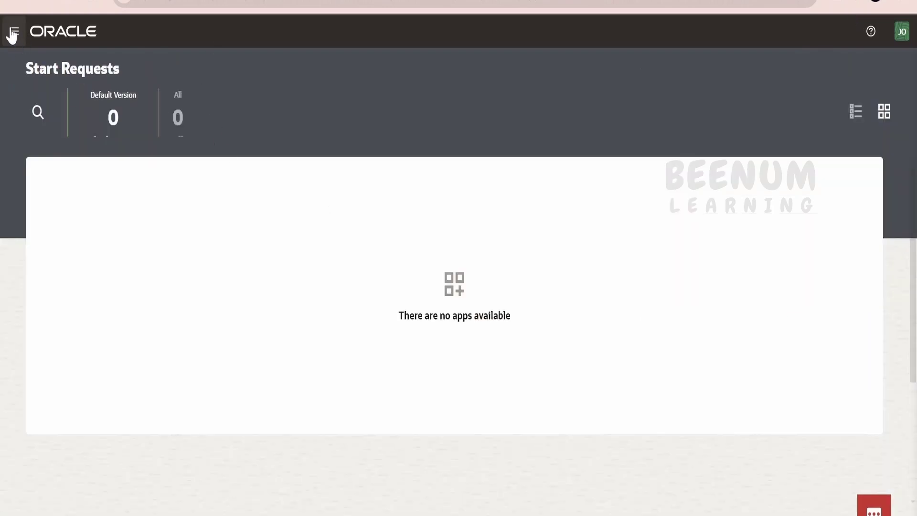
pyautogui.click(13, 33)
pyautogui.click(60, 173)
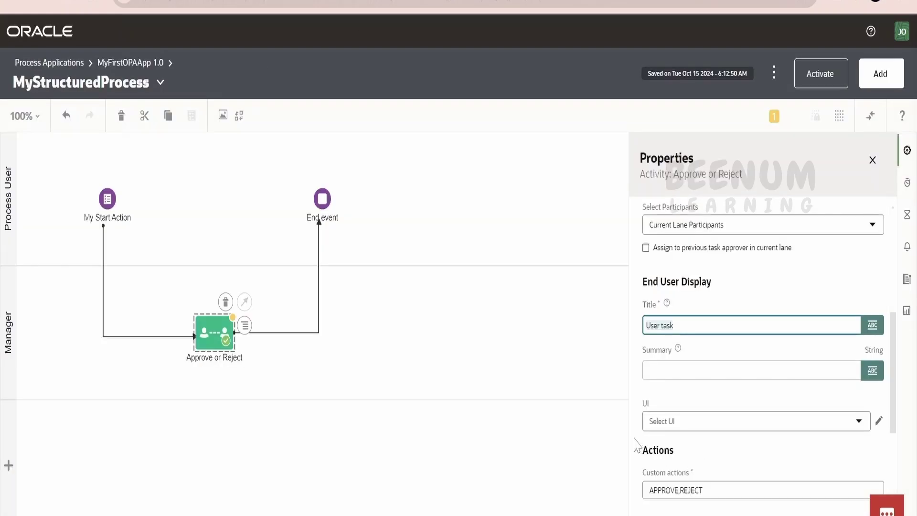
# Set the task's end user title to "Leave application", trying its expression mode and returning it to resource mode
pyautogui.write('Leve')
pyautogui.press('BackSpace')
pyautogui.press('BackSpace')
pyautogui.write('ave application')
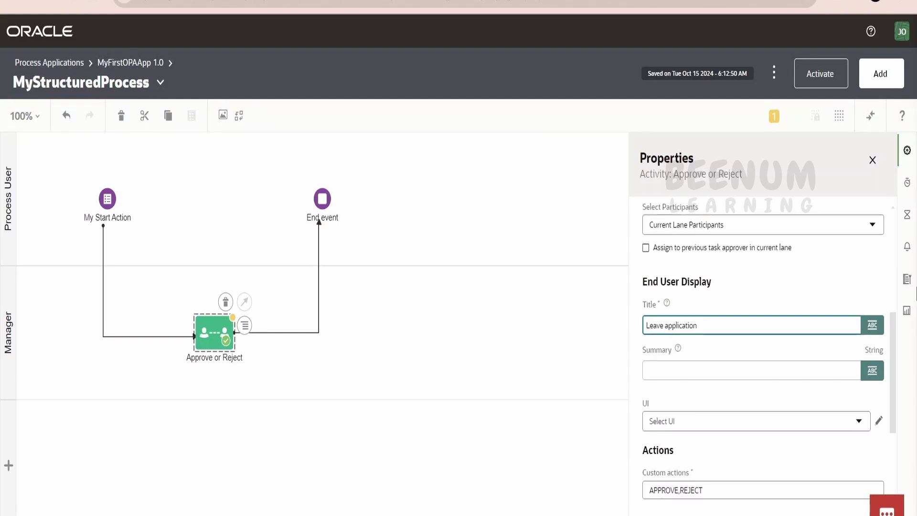
pyautogui.click(872, 329)
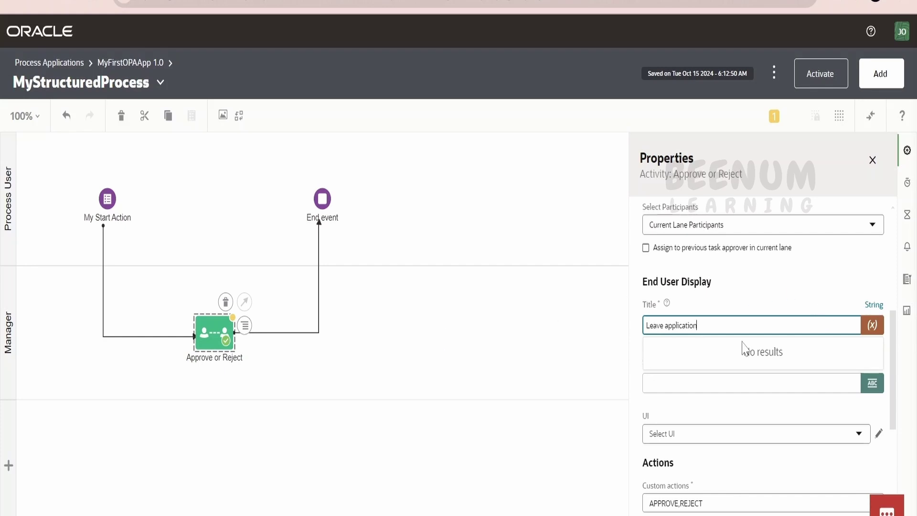
pyautogui.click(873, 325)
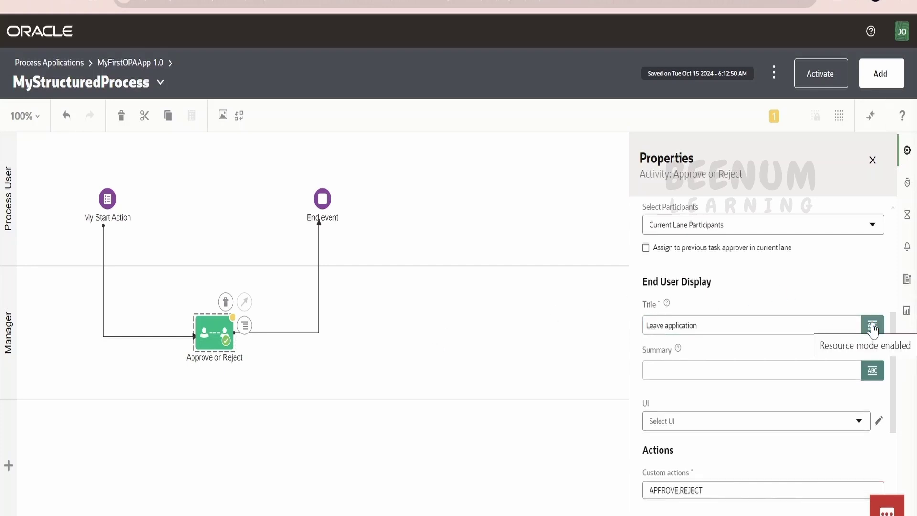
# Assign MyLeaveForm as the UI of the Approve or Reject task
pyautogui.scroll(-4, 652, 363)
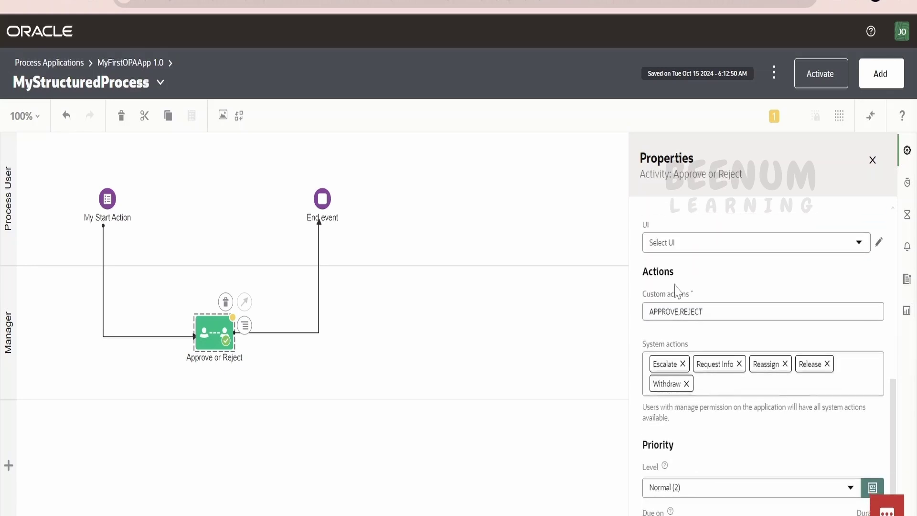
pyautogui.click(675, 248)
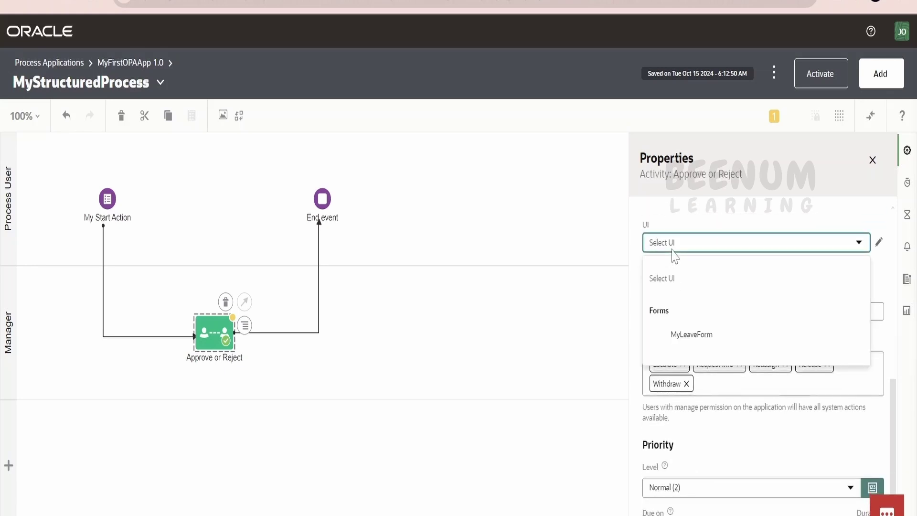
pyautogui.click(693, 342)
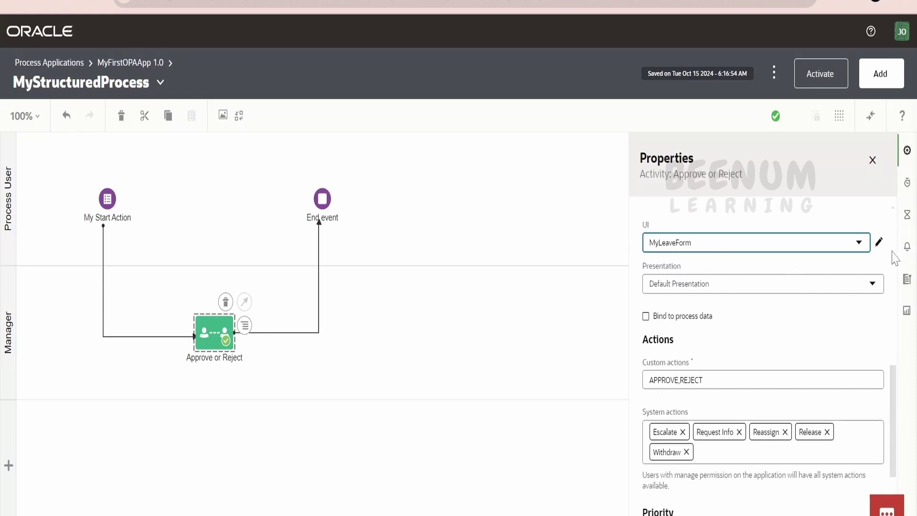
# Open MyLeaveForm for editing and show the properties of its InputText field
pyautogui.click(878, 243)
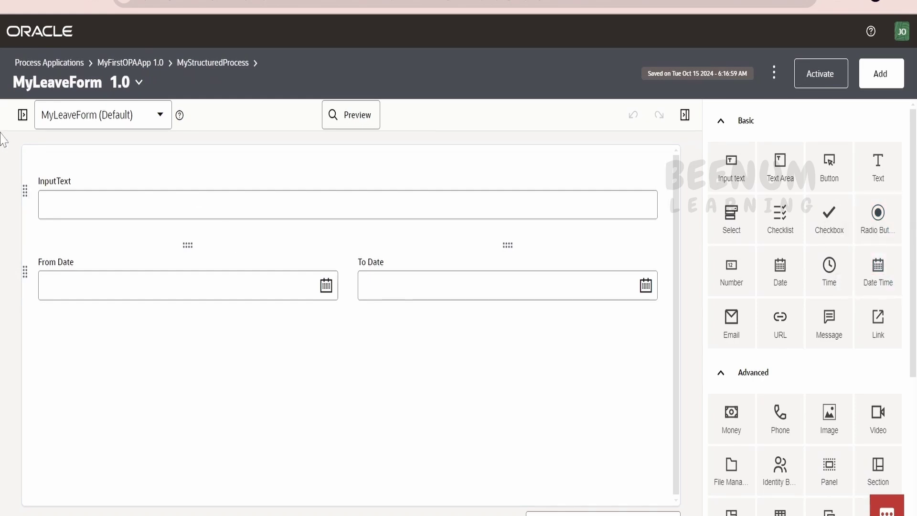
pyautogui.click(23, 115)
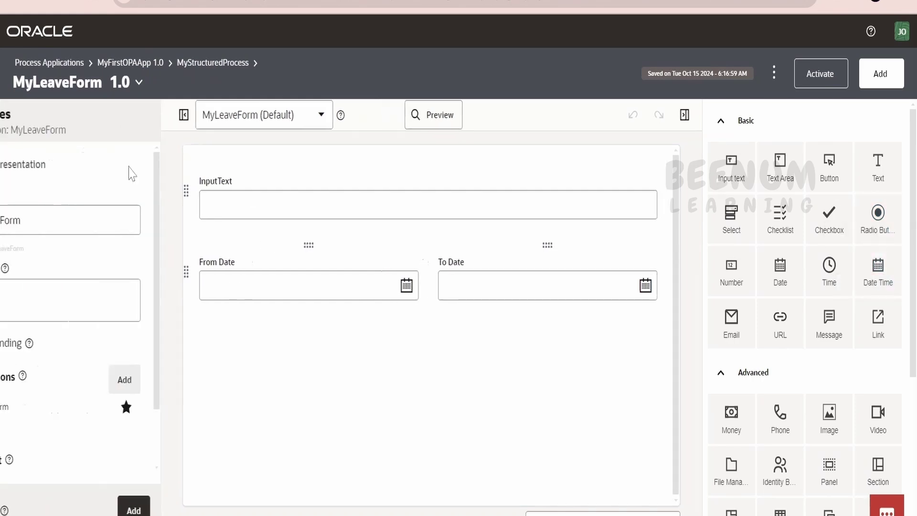
pyautogui.click(299, 172)
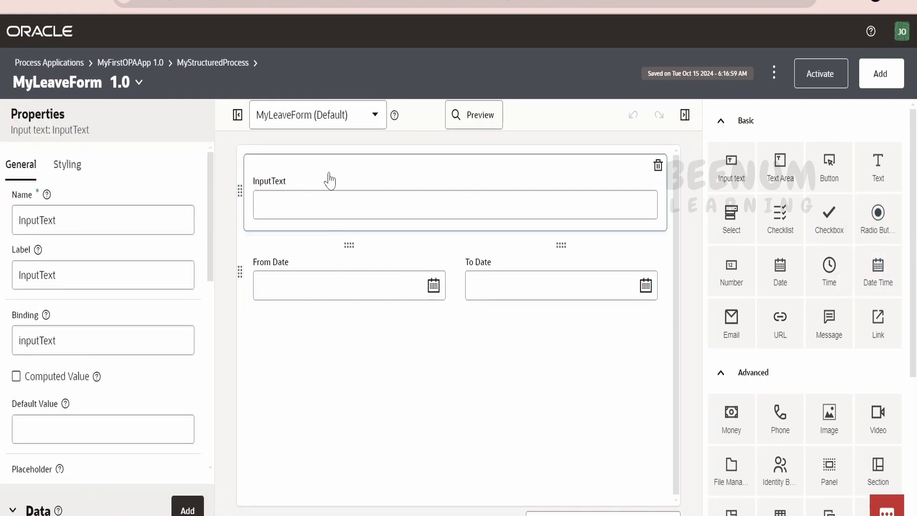
# Set the input text field's label to "Reason" and its name to "reason"
pyautogui.click(21, 276)
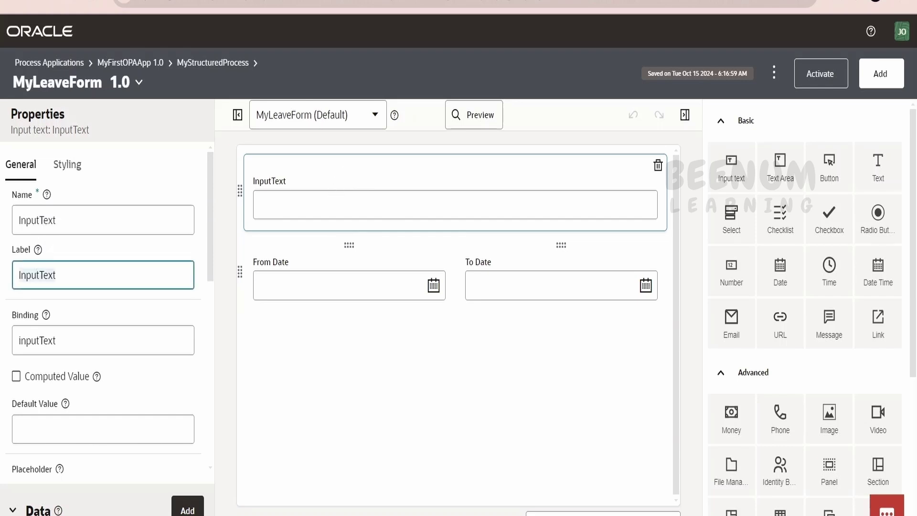
pyautogui.write('Reason')
pyautogui.hotkey('shift', 'Tab')
pyautogui.write('reason')
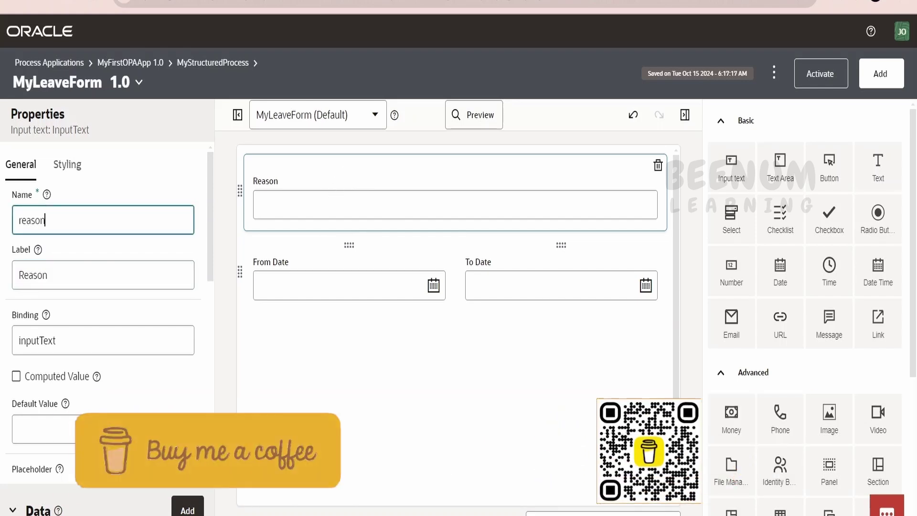
# Check the Reason field's binding in MyLeaveForm and return to MyStructuredProcess
pyautogui.click(401, 474)
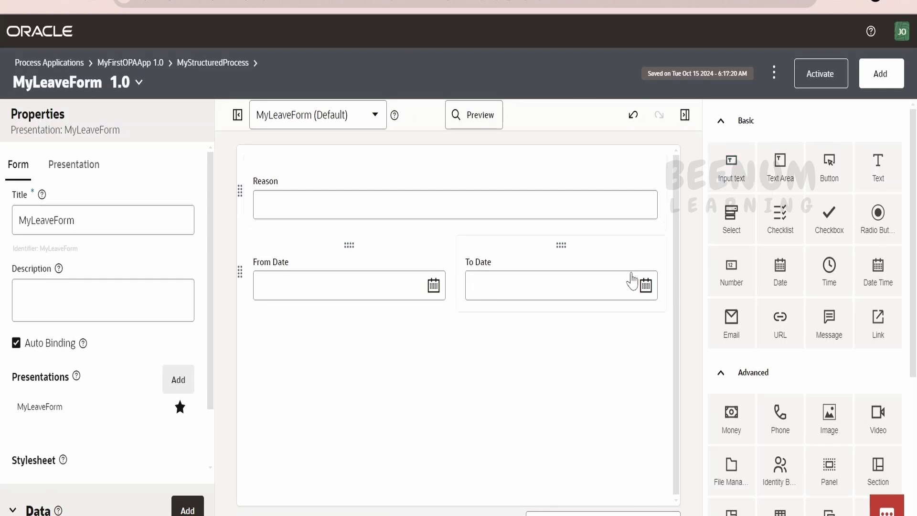
pyautogui.click(353, 205)
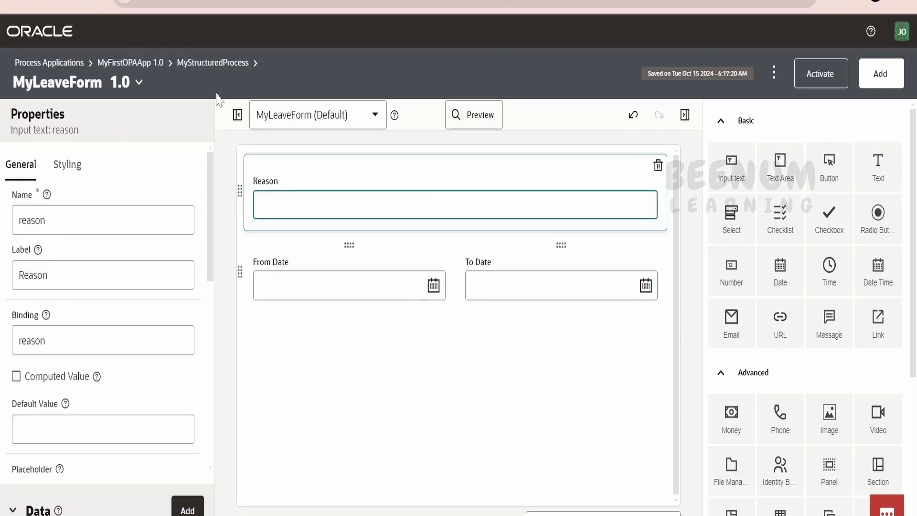
pyautogui.click(222, 63)
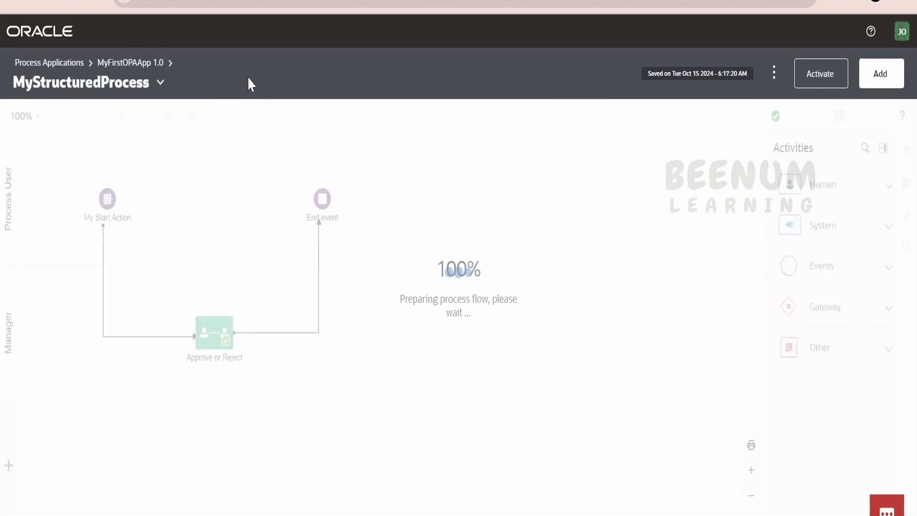
# Examine the Approve or Reject task's participant, end user display, actions and priority properties
pyautogui.click(220, 341)
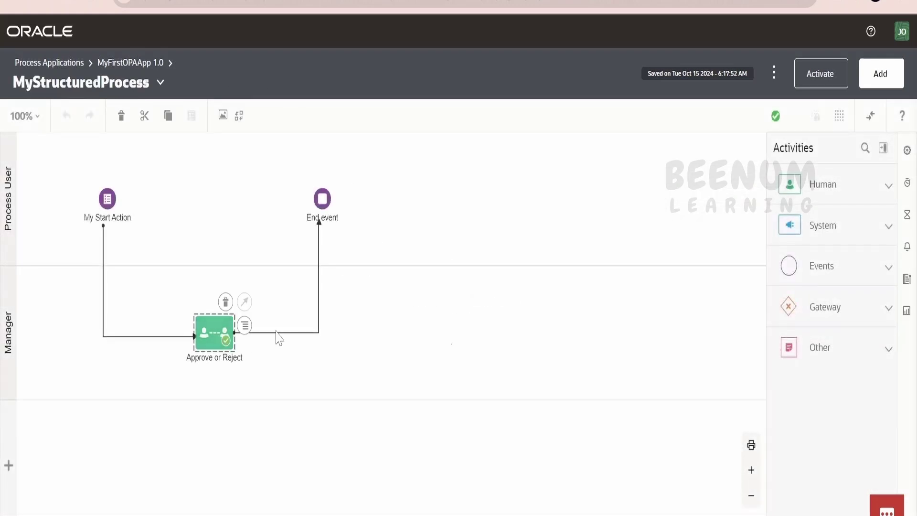
pyautogui.scroll(-4, 743, 363)
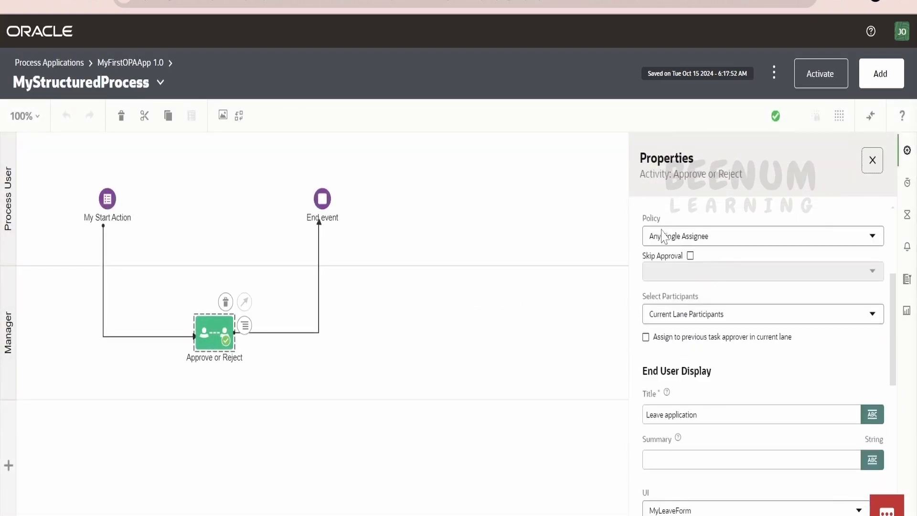
pyautogui.scroll(-5, 700, 286)
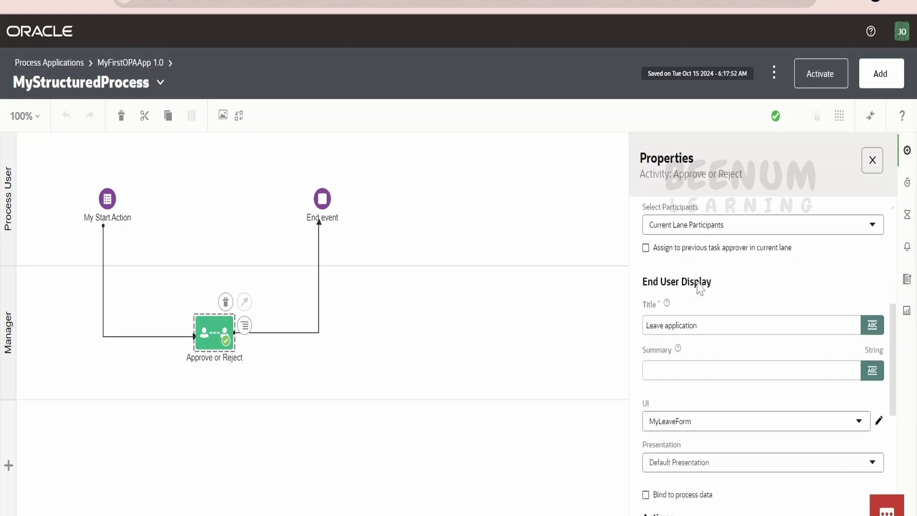
pyautogui.scroll(-2, 663, 355)
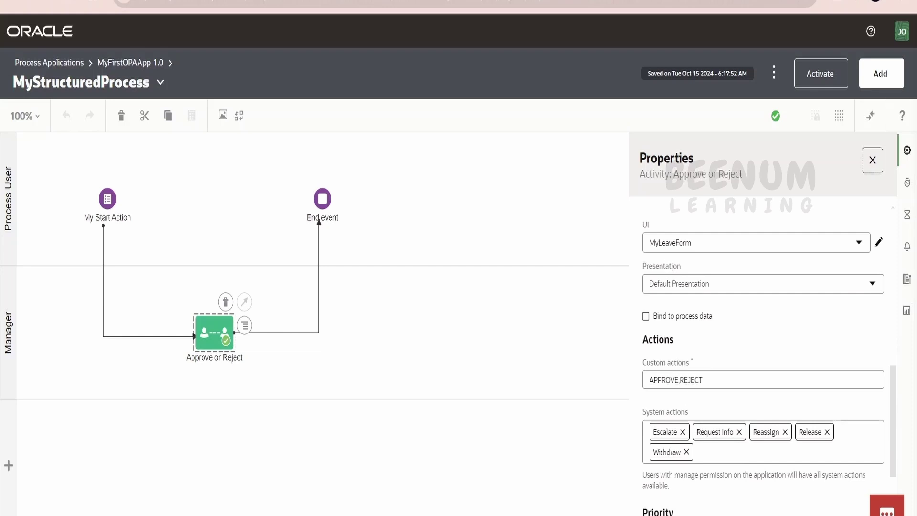
pyautogui.scroll(-2, 841, 361)
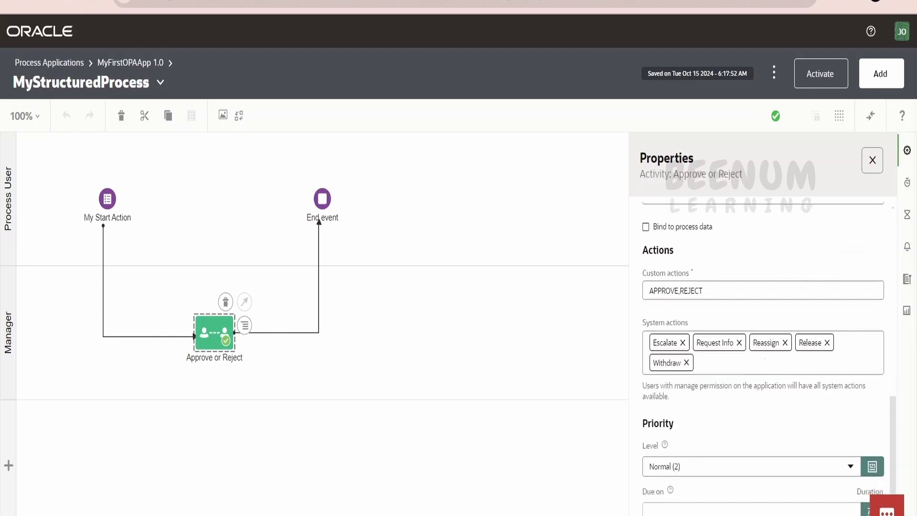
pyautogui.scroll(-1, 706, 415)
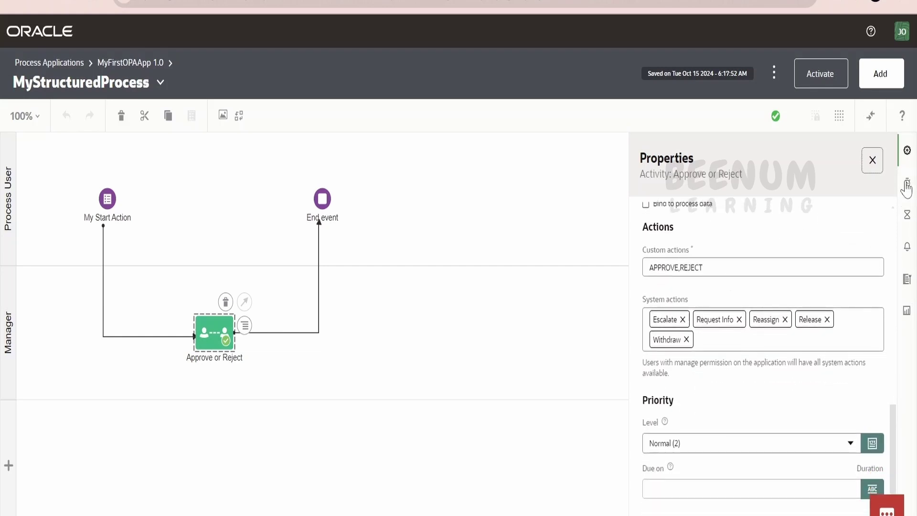
# Try the Disable Notification option in the Approve or Reject task's notification settings, restore it and close the settings
pyautogui.click(909, 246)
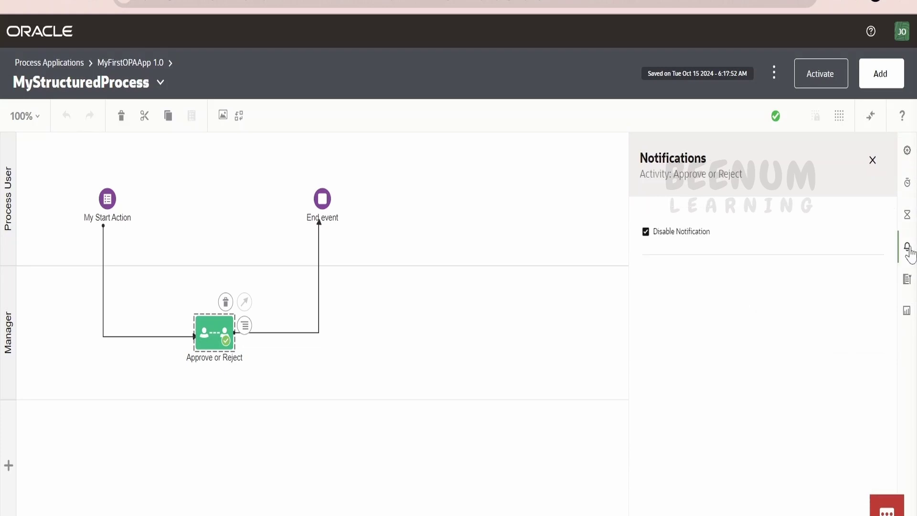
pyautogui.click(659, 234)
pyautogui.click(660, 234)
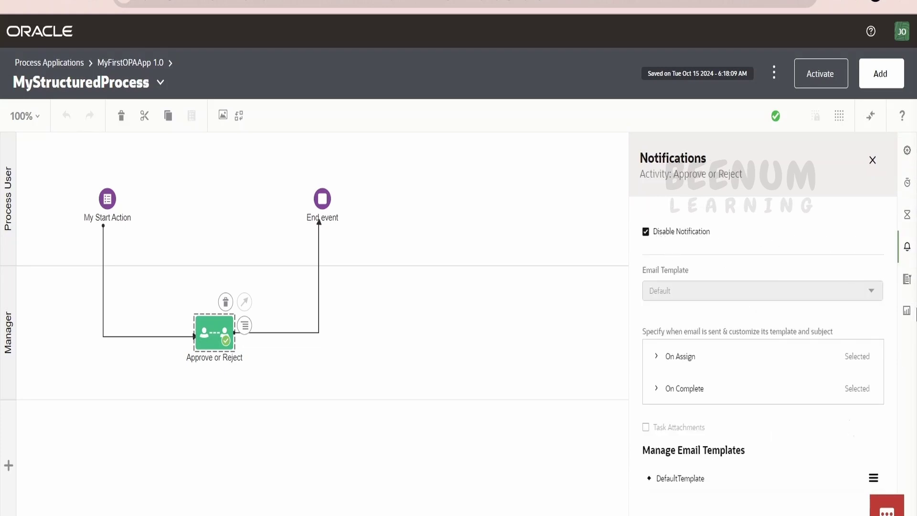
pyautogui.click(873, 165)
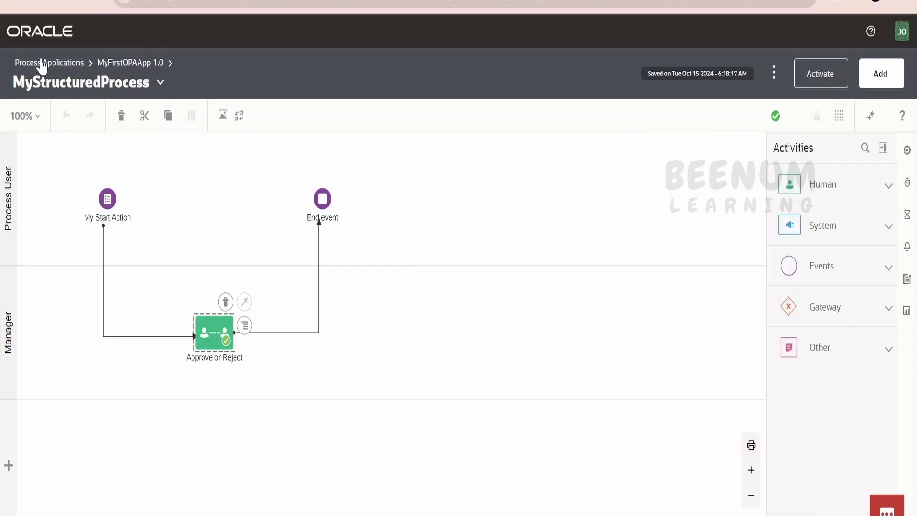
# Open the Manager role of MyFirstOPAApp and add the signed-in user's account as a member
pyautogui.click(125, 65)
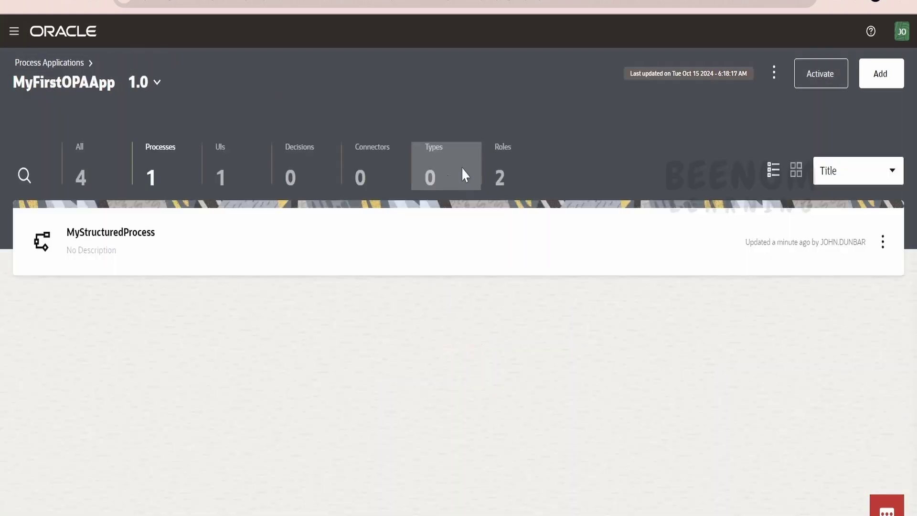
pyautogui.click(498, 171)
pyautogui.click(128, 253)
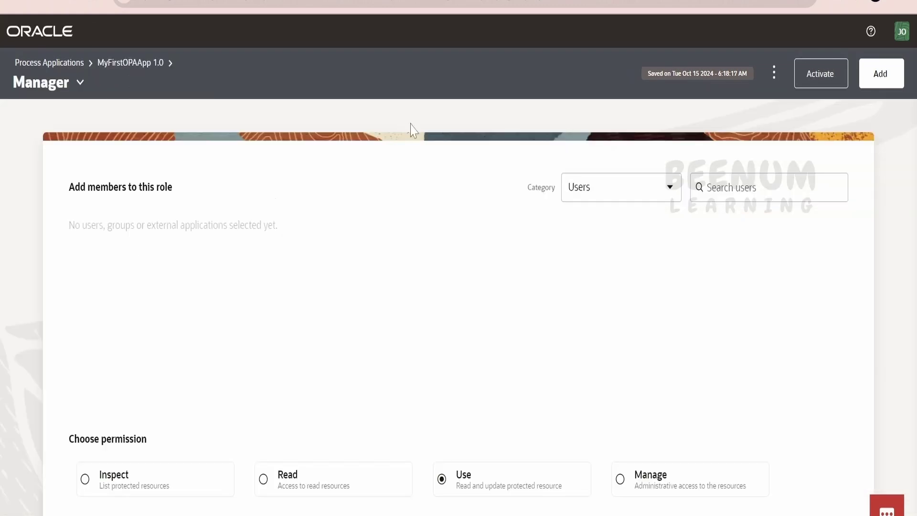
pyautogui.write('jo')
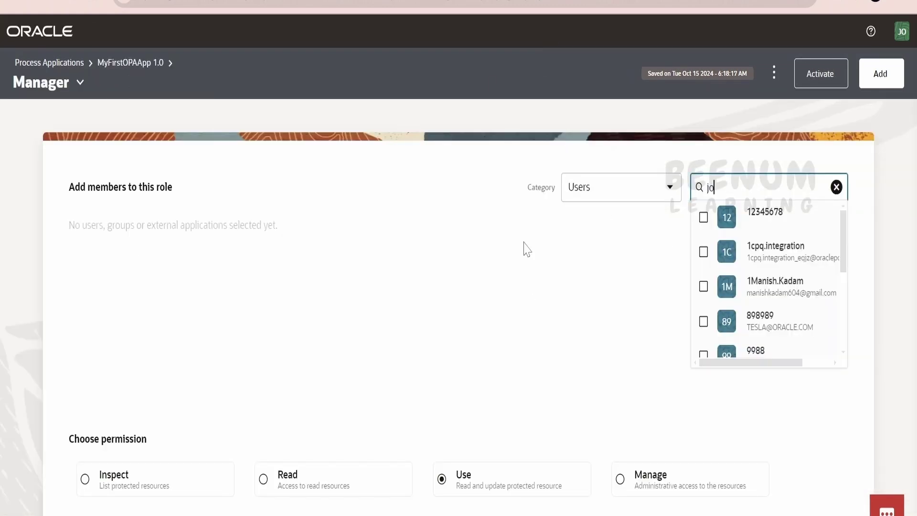
pyautogui.write('hn.dun')
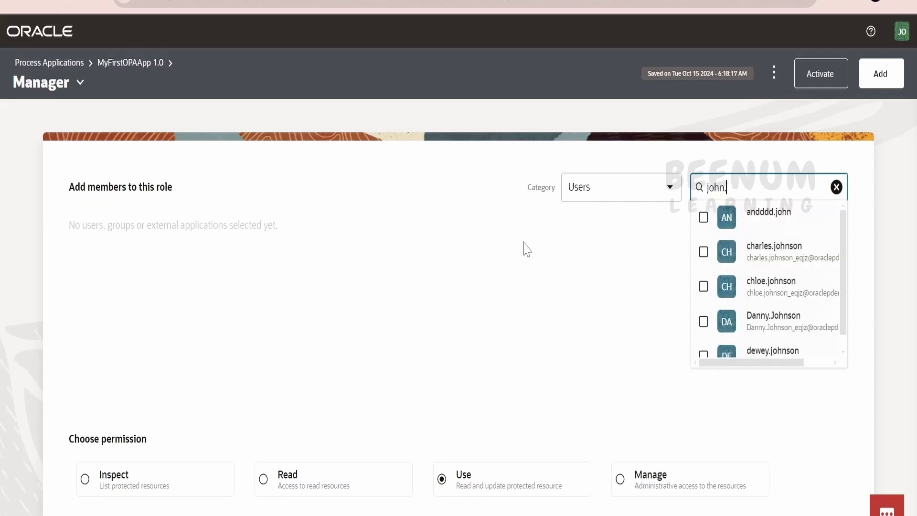
pyautogui.click(703, 218)
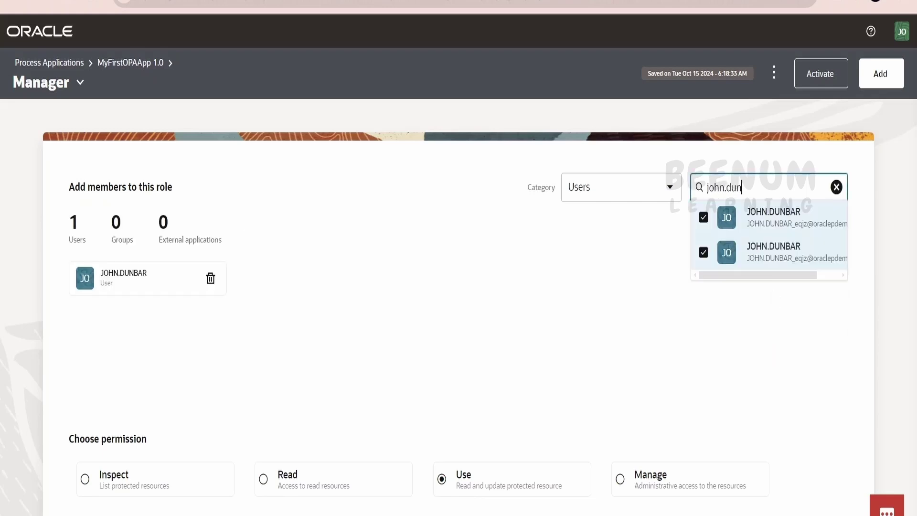
# Add the ABC.TEST user to the Manager role
pyautogui.click(834, 187)
pyautogui.write('abc')
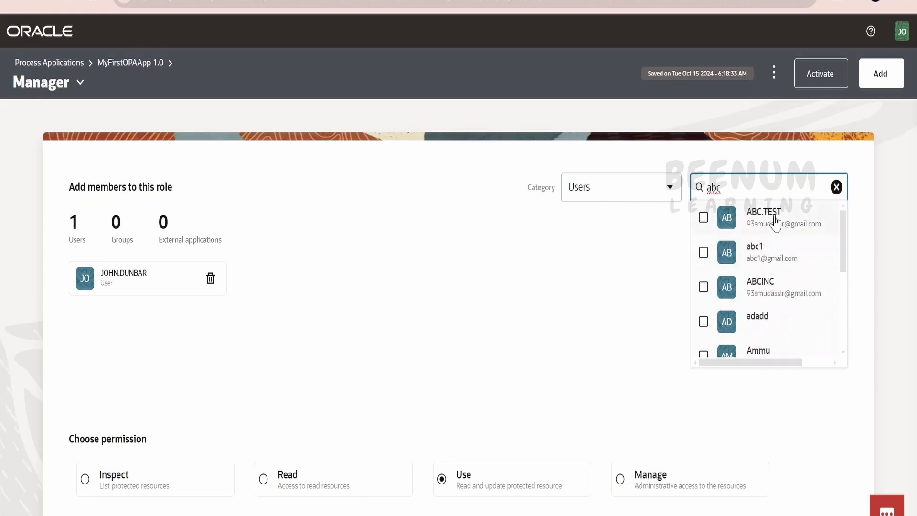
pyautogui.click(816, 212)
pyautogui.click(409, 360)
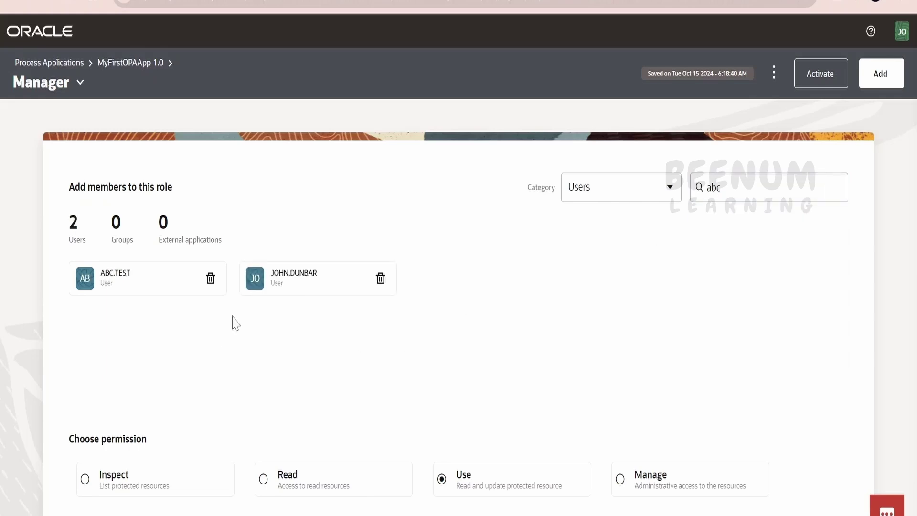
# Reopen MyStructuredProcess and check the Approve or Reject task's participants and end user display settings
pyautogui.click(159, 63)
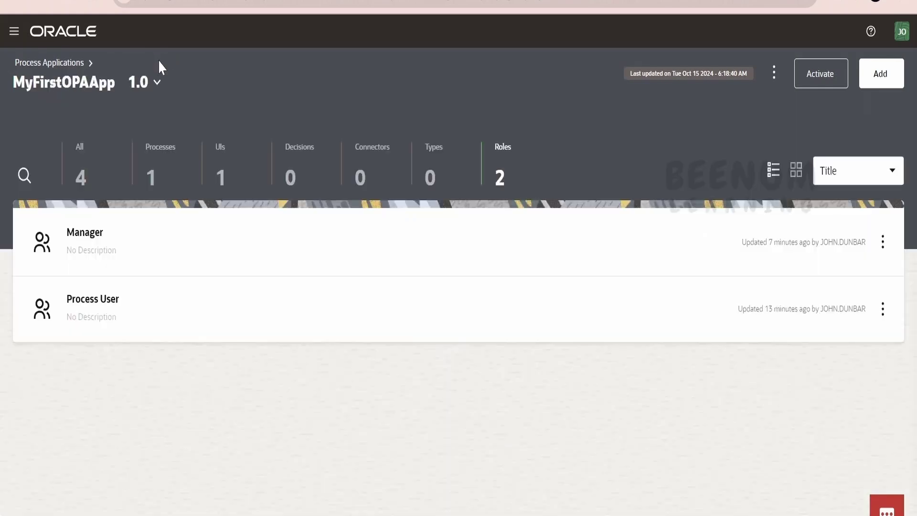
pyautogui.click(165, 181)
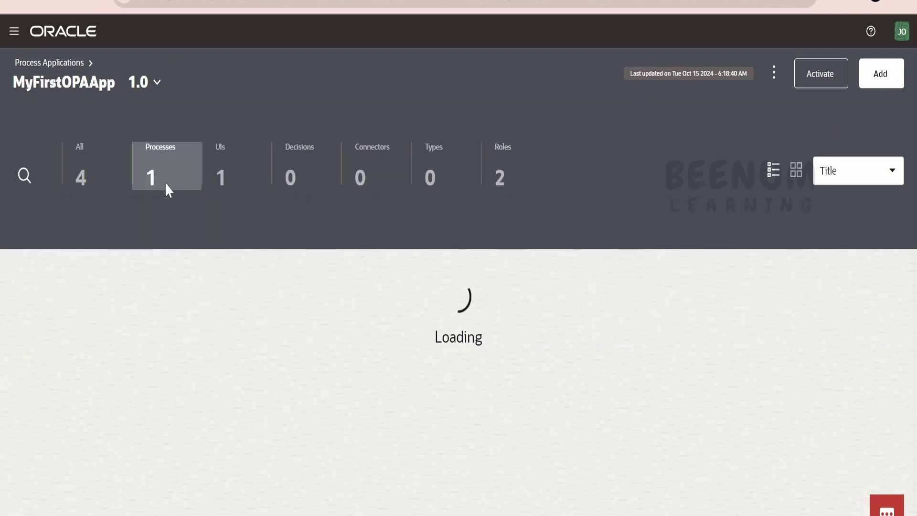
pyautogui.click(177, 254)
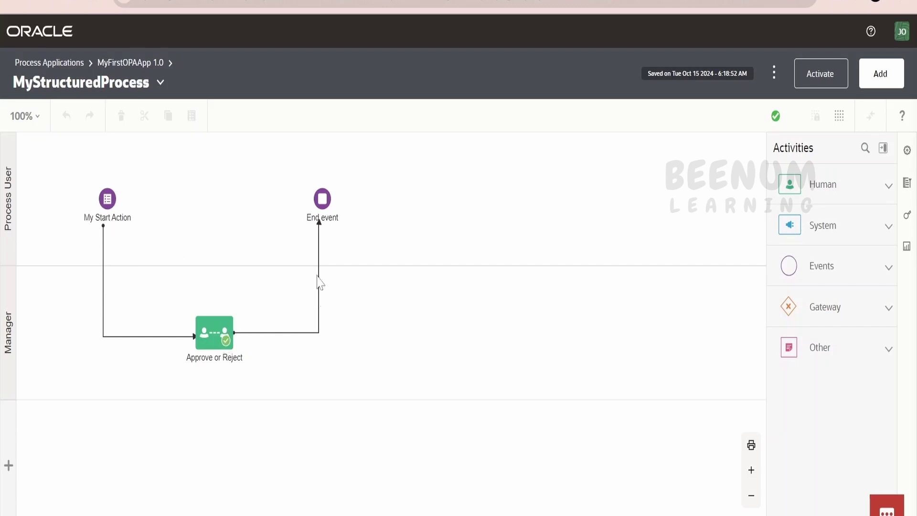
pyautogui.click(222, 336)
pyautogui.scroll(-2, 798, 377)
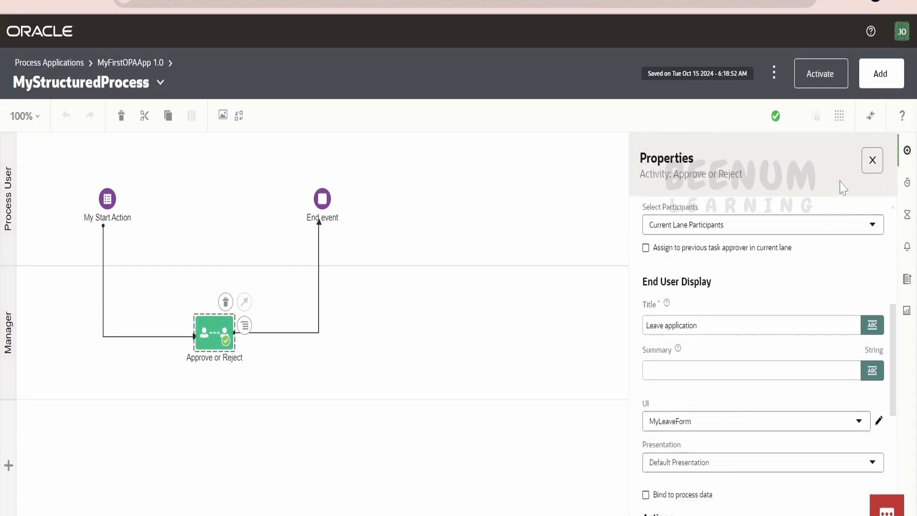
pyautogui.click(522, 348)
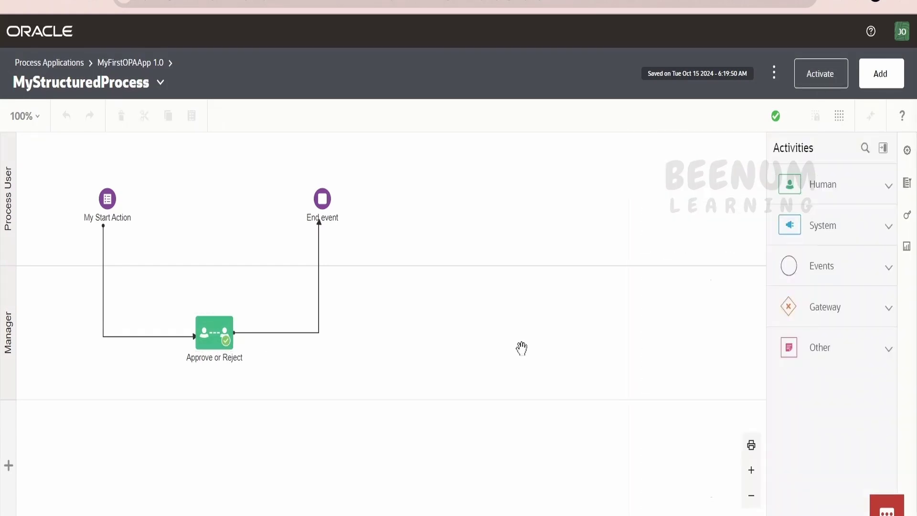
# Activate version 1.0 of the application using a new snapshot
pyautogui.click(828, 80)
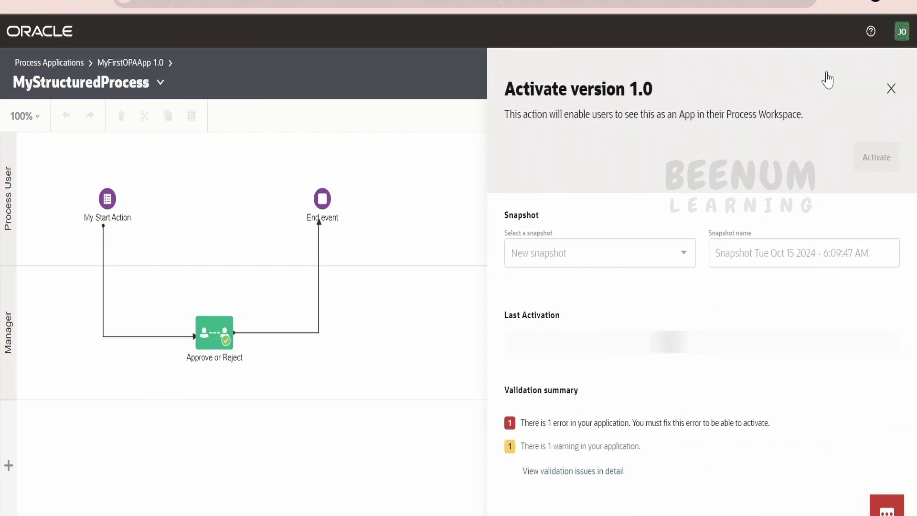
pyautogui.click(877, 163)
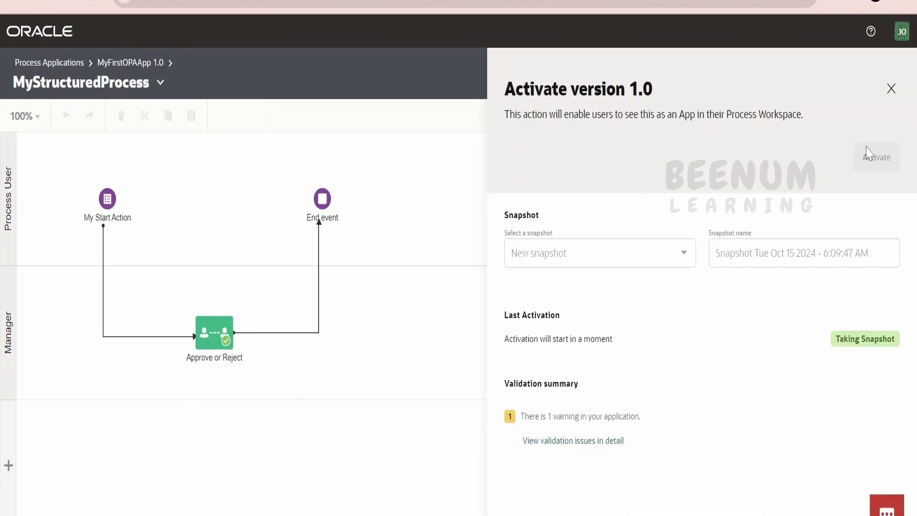
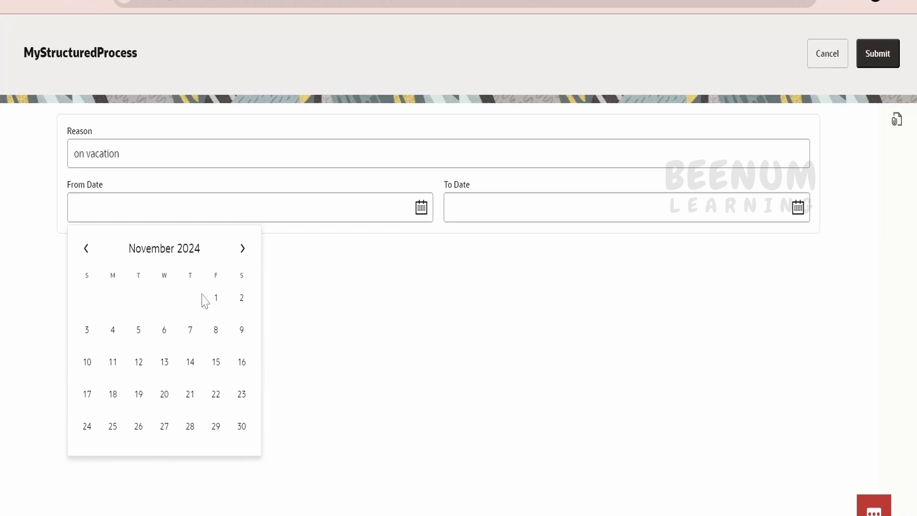
# Set the leave request's From Date to 2024-11-01 and To Date to 2024-11-15, and submit it
pyautogui.click(216, 298)
pyautogui.click(796, 210)
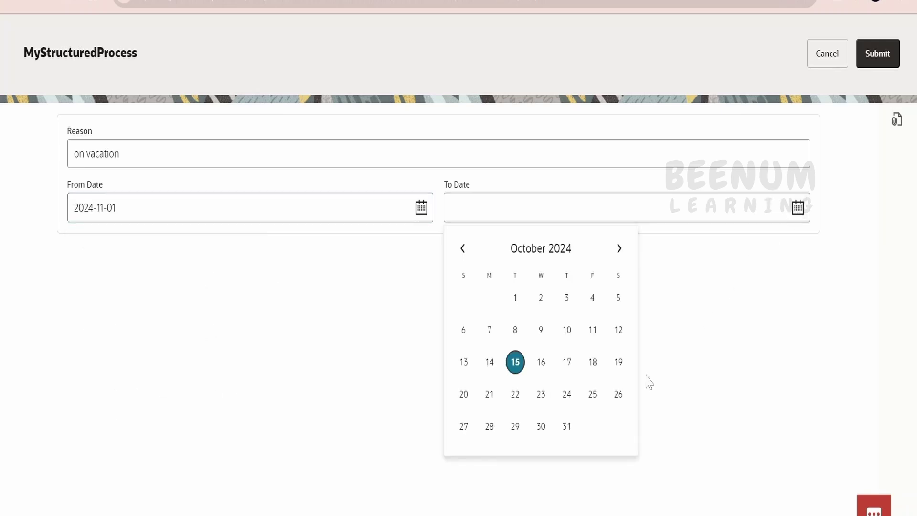
pyautogui.click(619, 248)
pyautogui.click(593, 363)
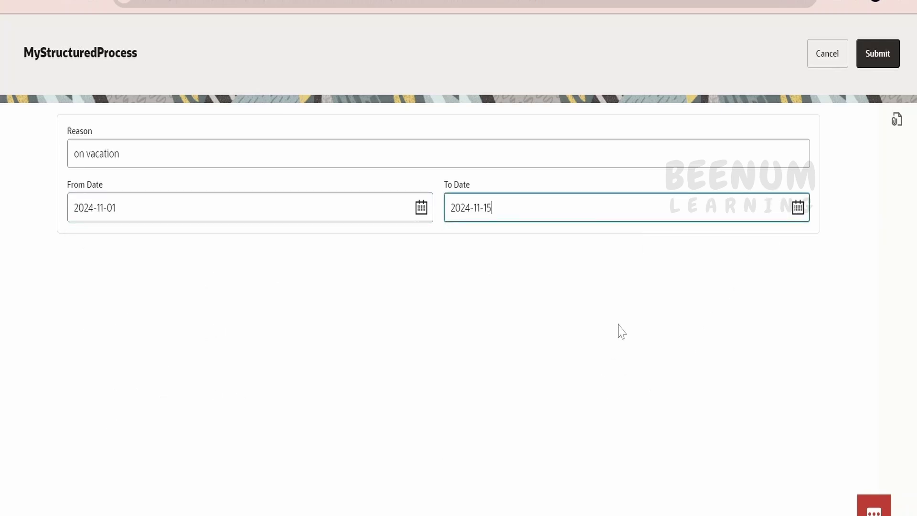
pyautogui.click(879, 49)
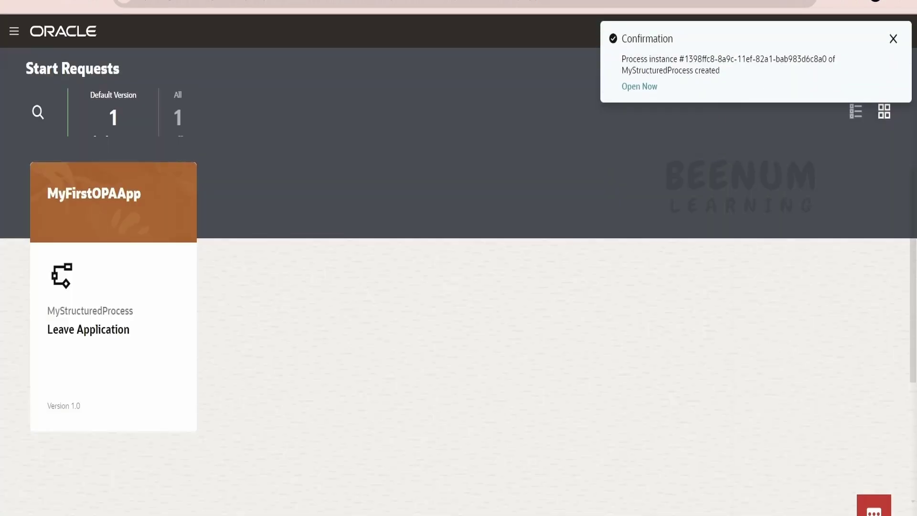
# Go to process tracking and view the details of the submitted MyStructuredProcess instance
pyautogui.moveTo(689, 59); pyautogui.dragTo(832, 70)
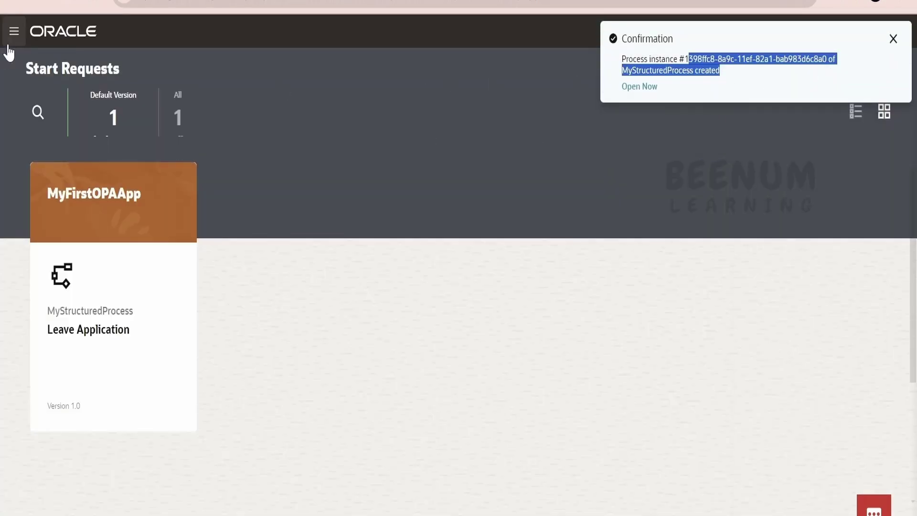
pyautogui.click(13, 31)
pyautogui.click(67, 206)
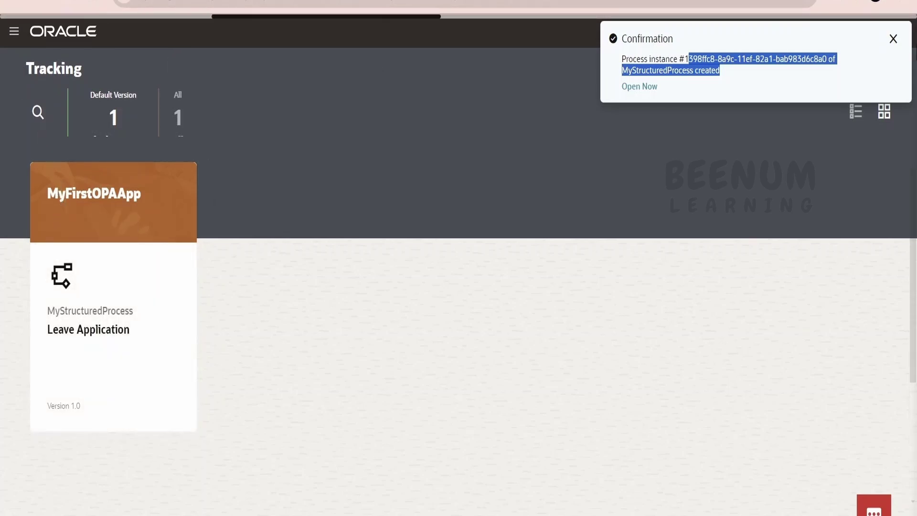
pyautogui.click(893, 38)
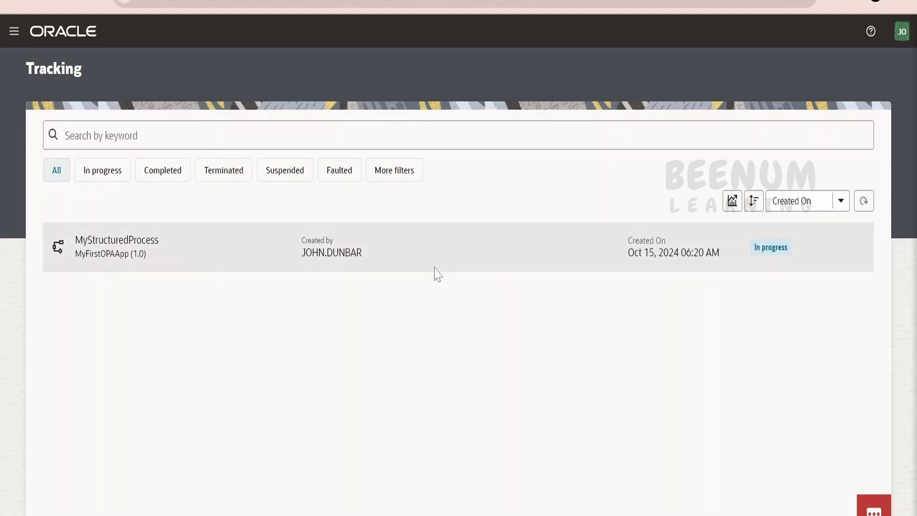
pyautogui.click(467, 262)
pyautogui.click(884, 56)
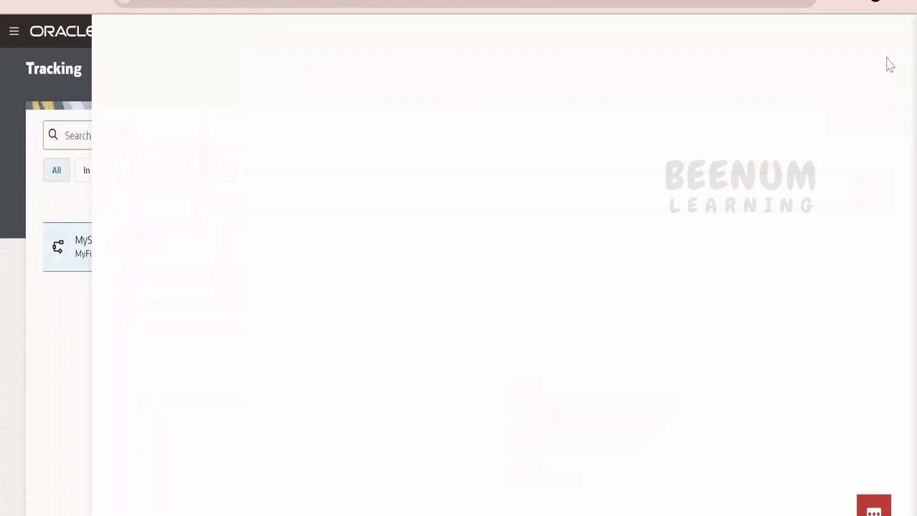
# Go to the workspace's tasks and list the team tasks to find the submitted leave request
pyautogui.click(14, 32)
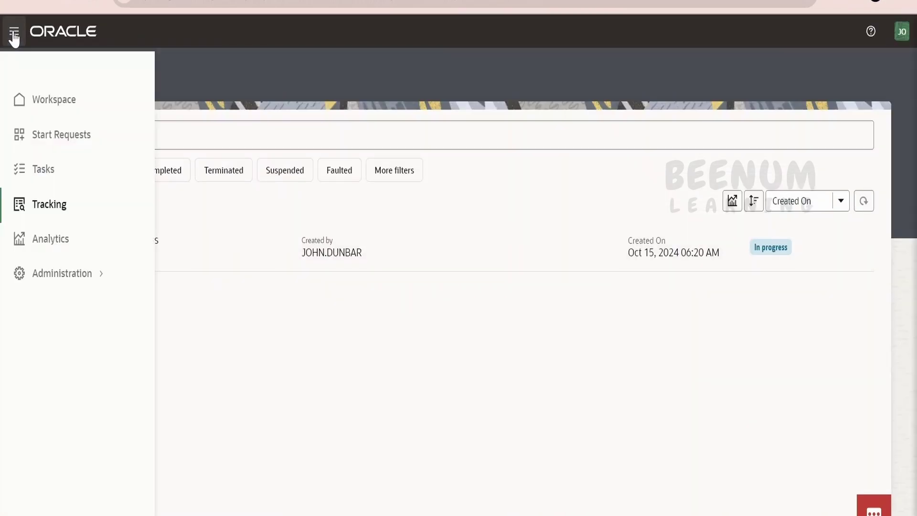
pyautogui.click(41, 169)
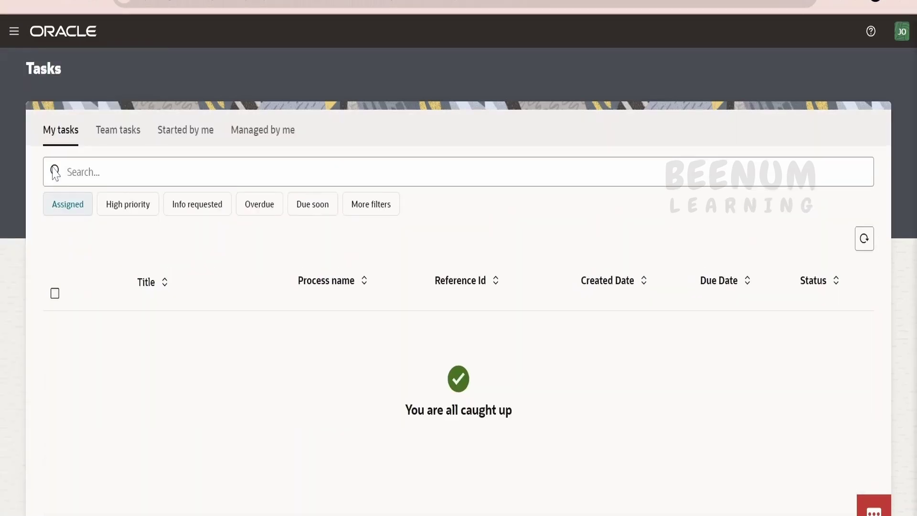
pyautogui.click(125, 140)
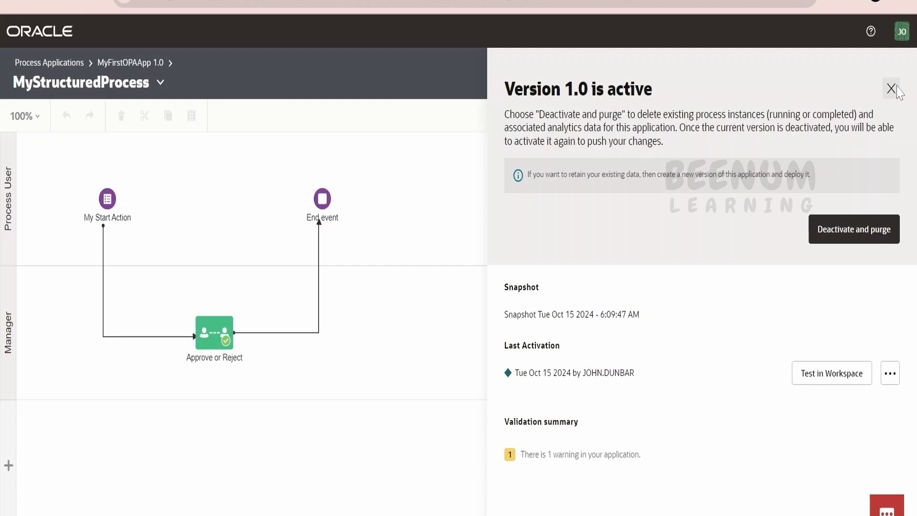
# Return to the MyStructuredProcess diagram, dismiss the activation details and check the Approve or Reject task's properties
pyautogui.click(892, 89)
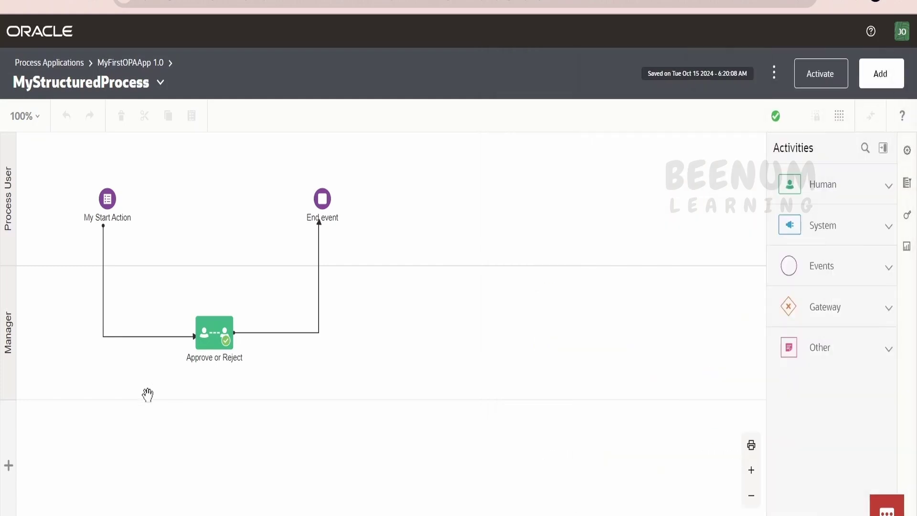
pyautogui.click(221, 338)
pyautogui.scroll(-6, 757, 420)
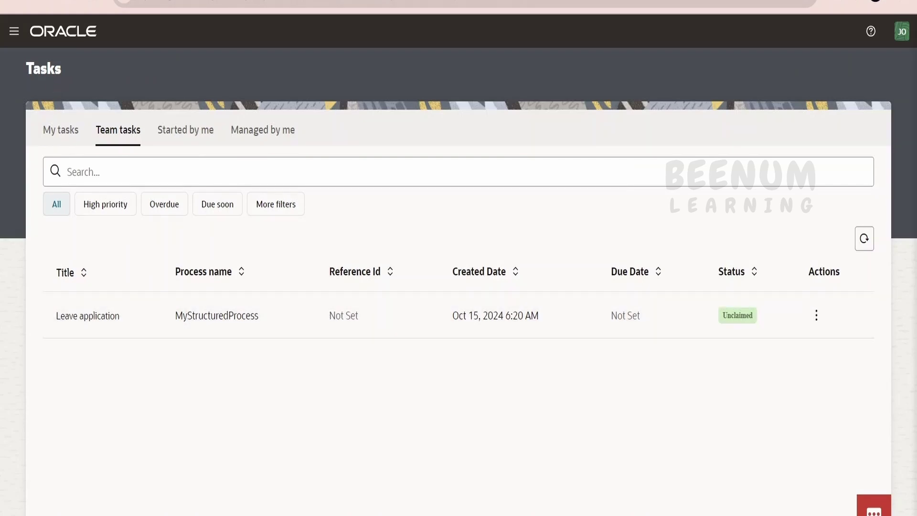
# Open the Leave application team task, approve it, and check the MyStructuredProcess instance's status in process tracking
pyautogui.click(135, 319)
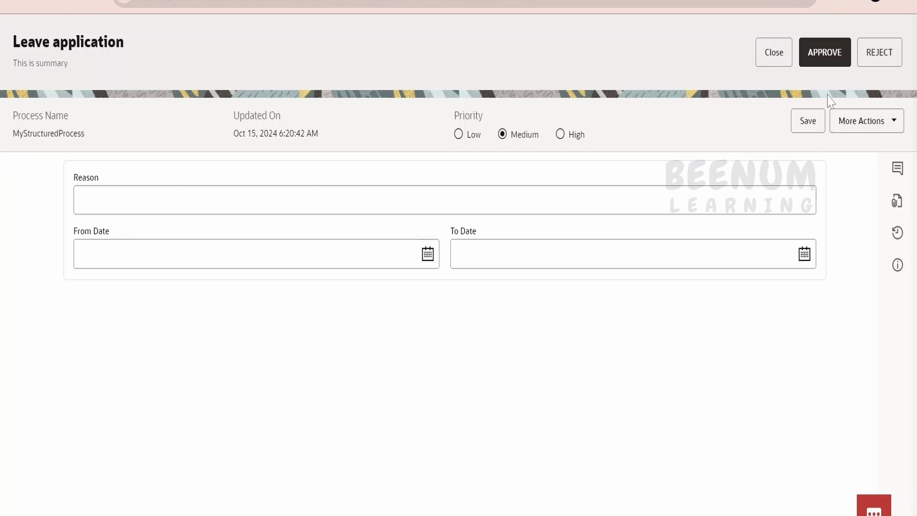
pyautogui.click(822, 61)
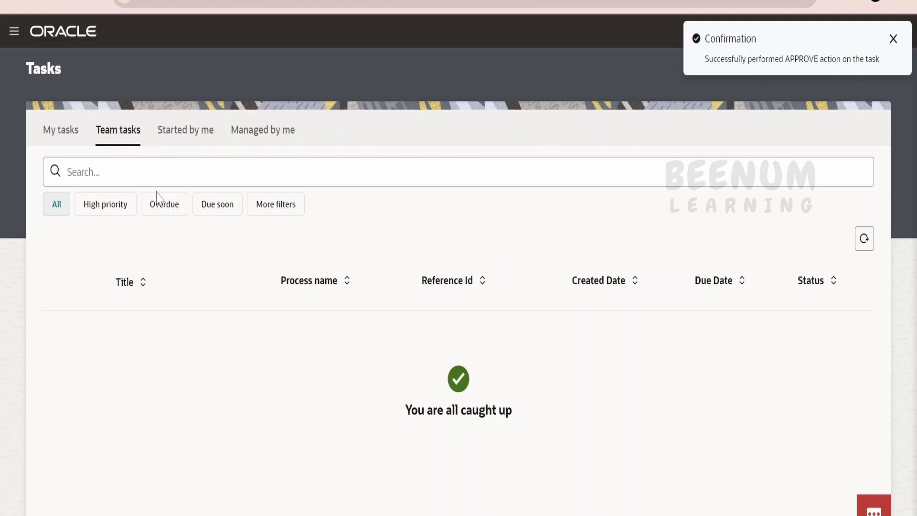
pyautogui.click(14, 42)
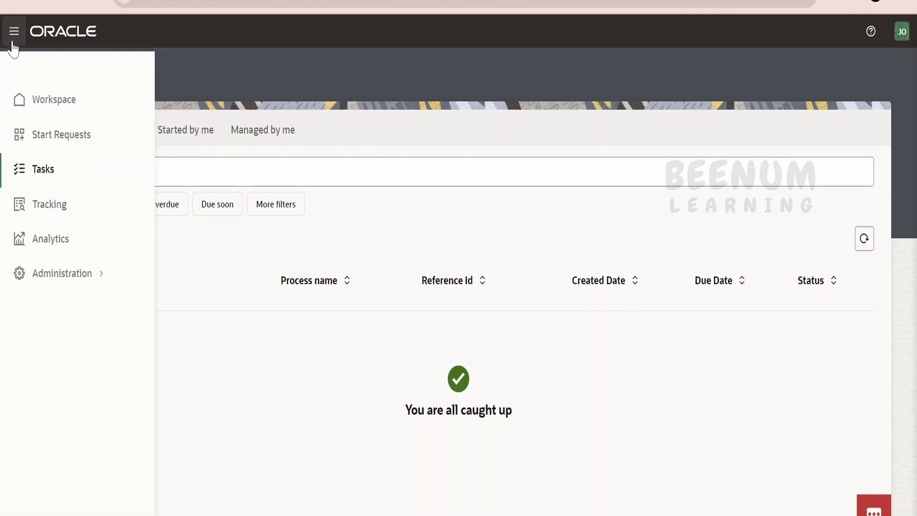
pyautogui.click(51, 202)
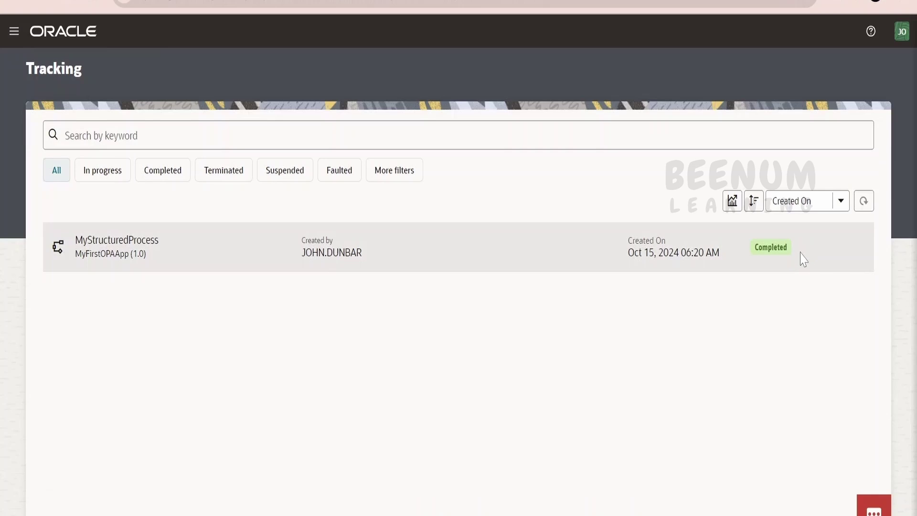